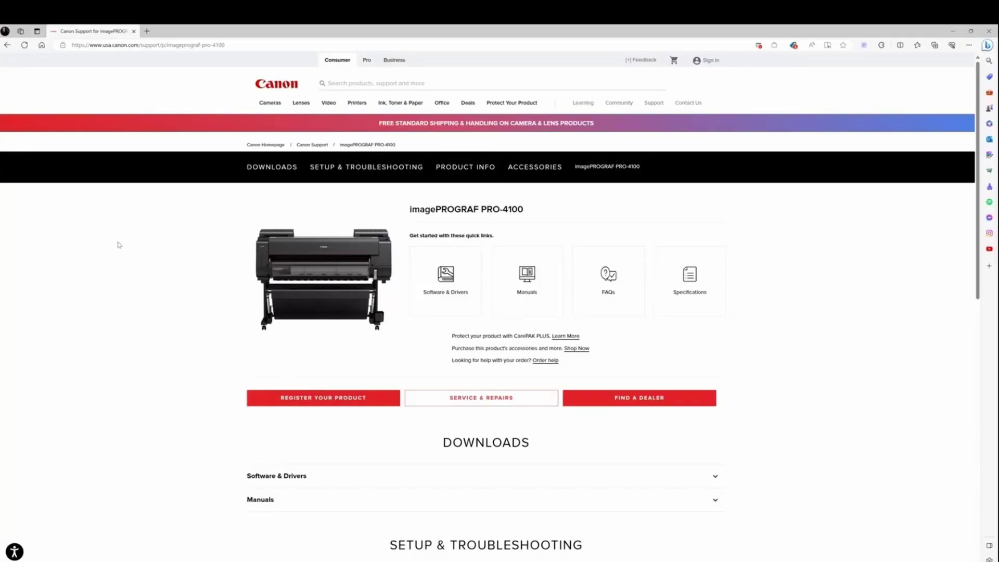
Set the OS version to Windows 11 and download Professional Print & Layout Ver.1.3.7
{"action": "left_click", "coordinate": [455, 281]}
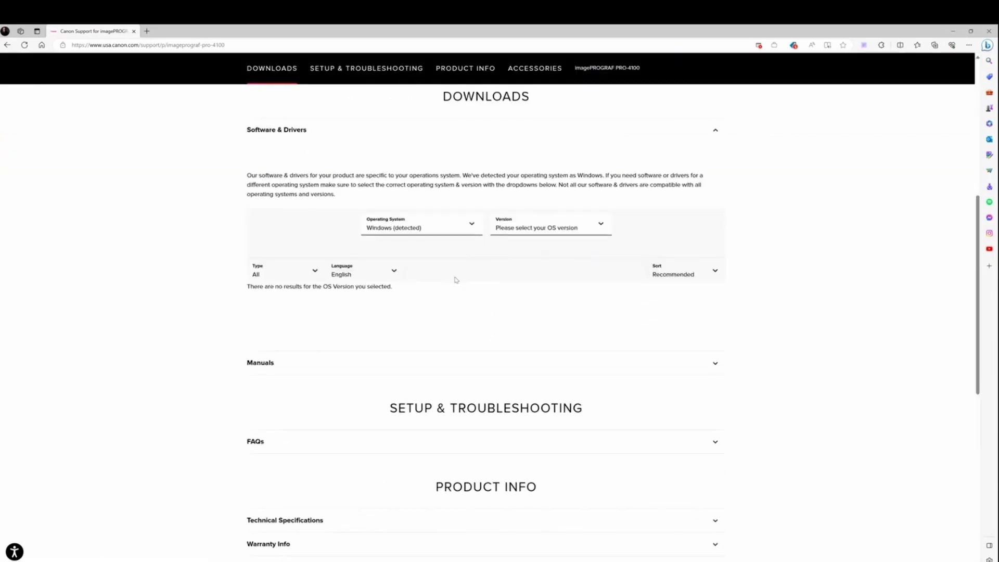
{"action": "left_click", "coordinate": [550, 226]}
{"action": "left_click", "coordinate": [550, 242]}
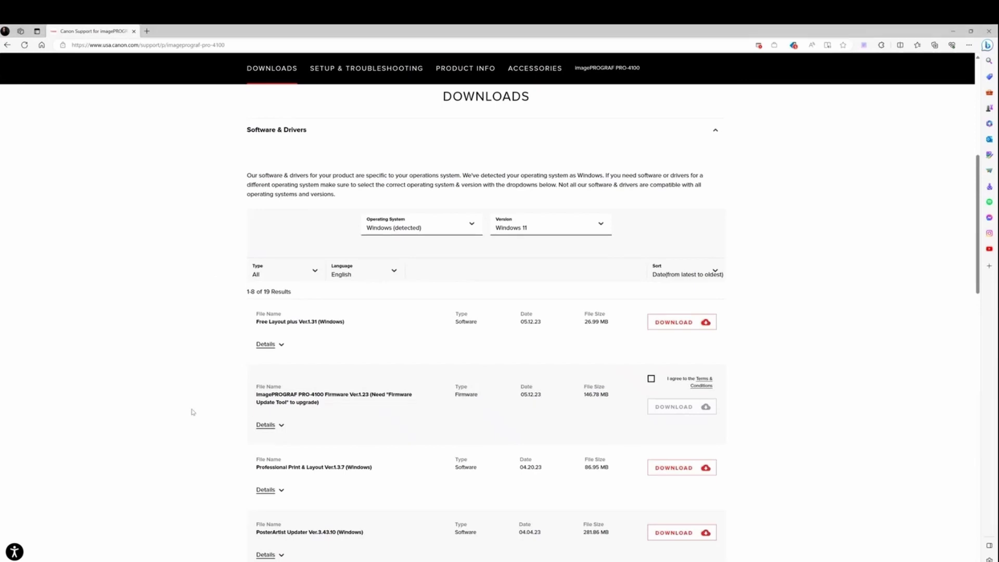
{"action": "left_click", "coordinate": [673, 467]}
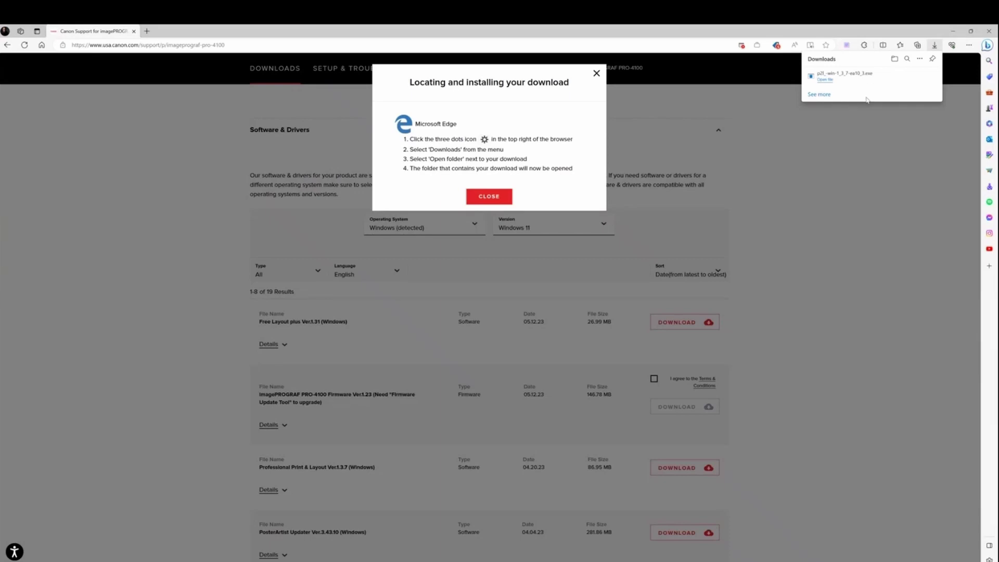
Run the installer with USA/Canada/Latin America and United States as residence, accepting the licence
{"action": "left_click", "coordinate": [823, 79]}
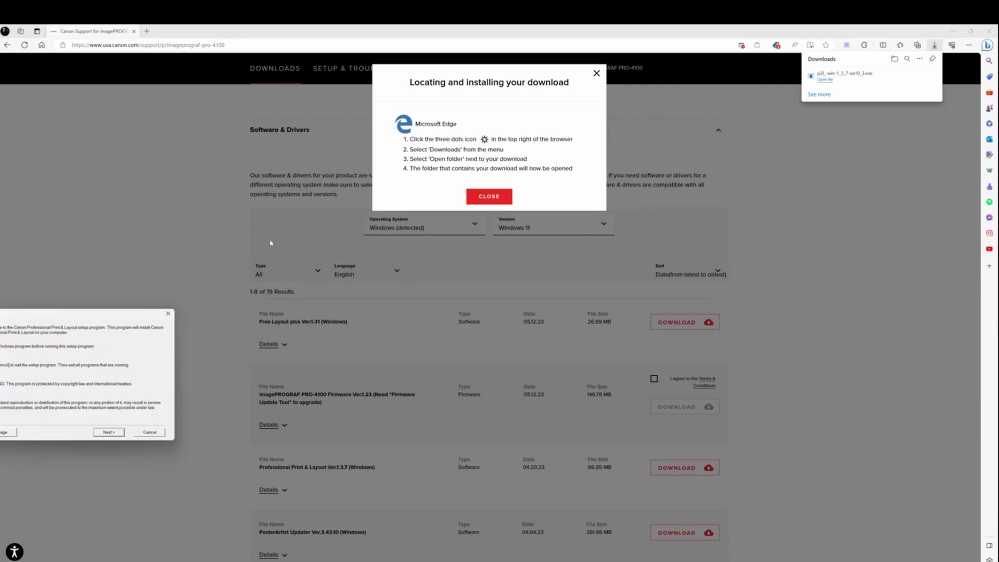
{"action": "left_click", "coordinate": [552, 348]}
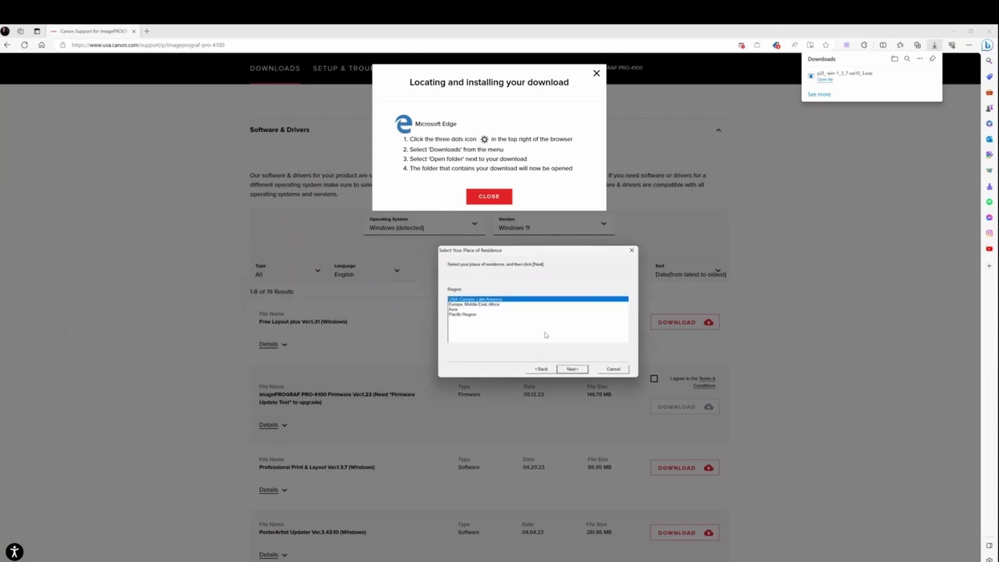
{"action": "left_click", "coordinate": [580, 369]}
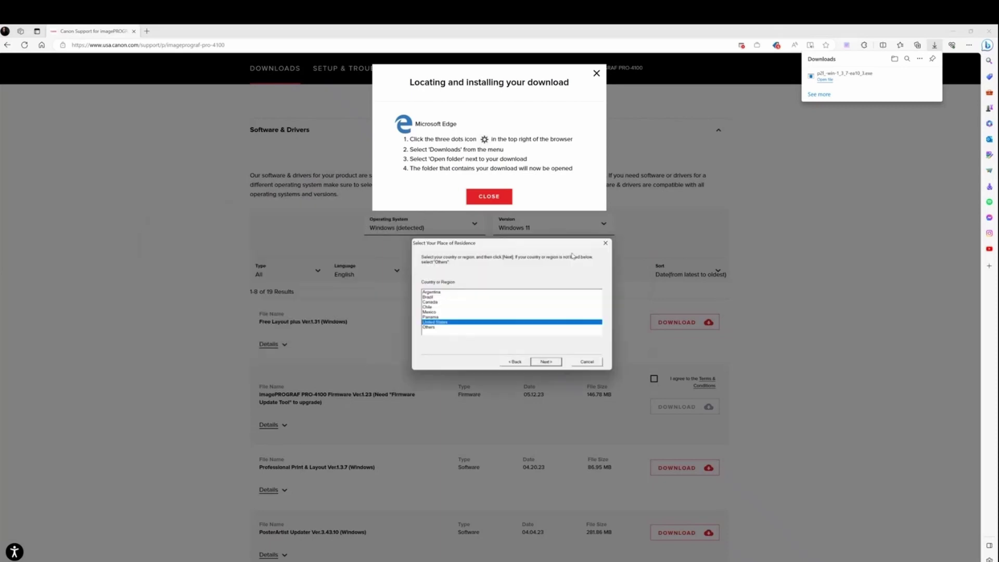
{"action": "left_click", "coordinate": [581, 370]}
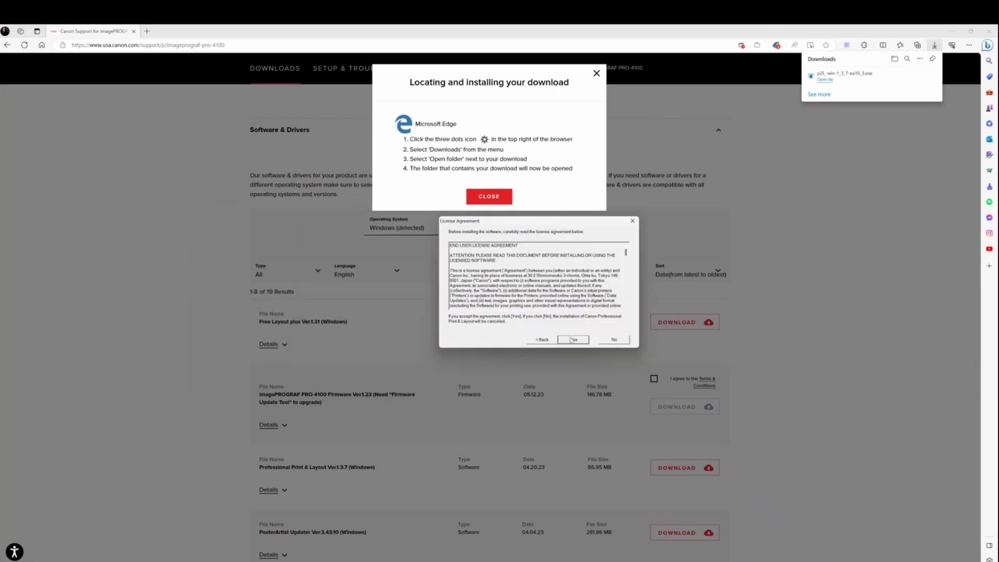
{"action": "left_click", "coordinate": [584, 343]}
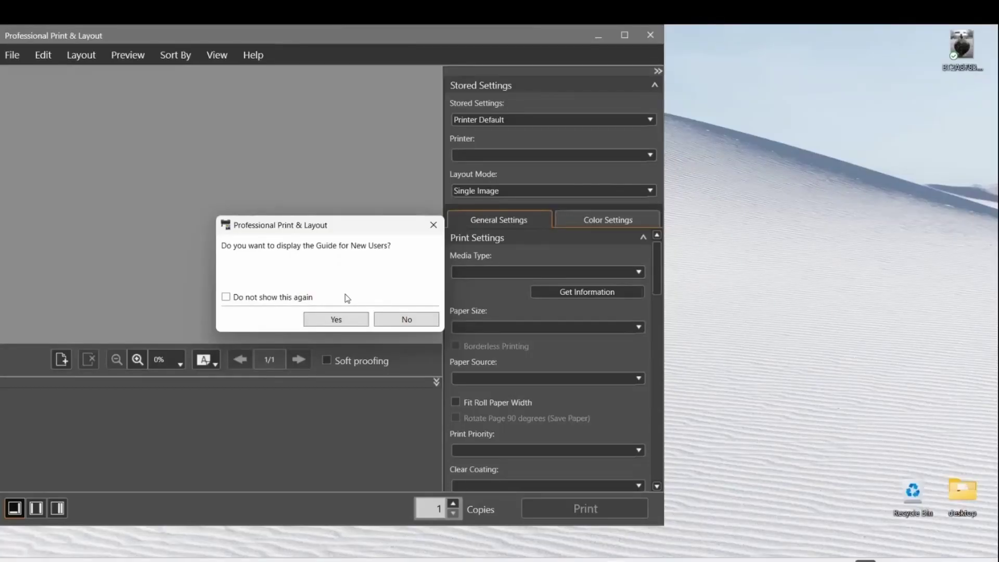
Stop the new-user guide prompt from reappearing, open the guide and move it aside
{"action": "left_click", "coordinate": [284, 299]}
{"action": "left_click", "coordinate": [342, 323]}
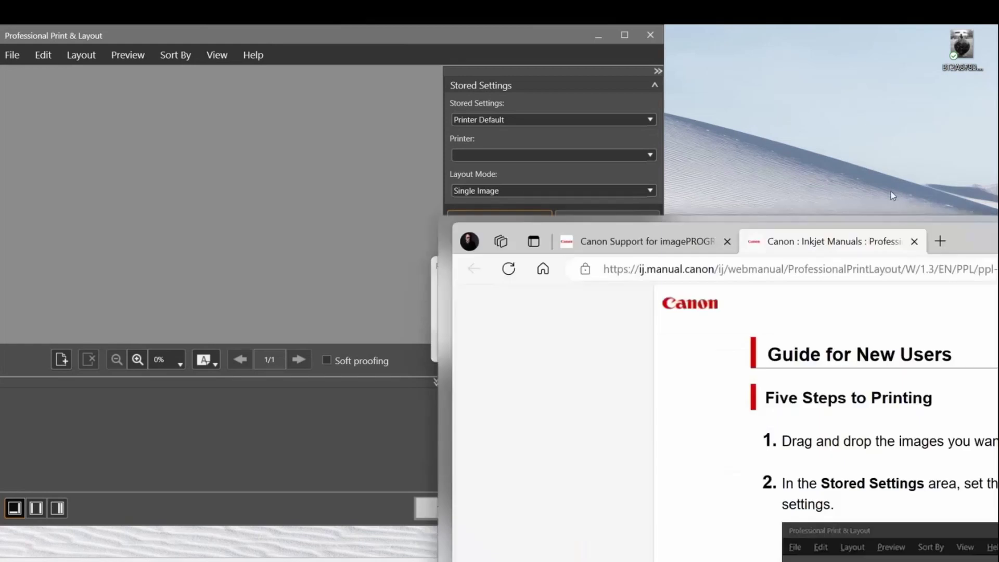
{"action": "left_click_drag", "start_coordinate": [972, 227], "coordinate": [991, 76]}
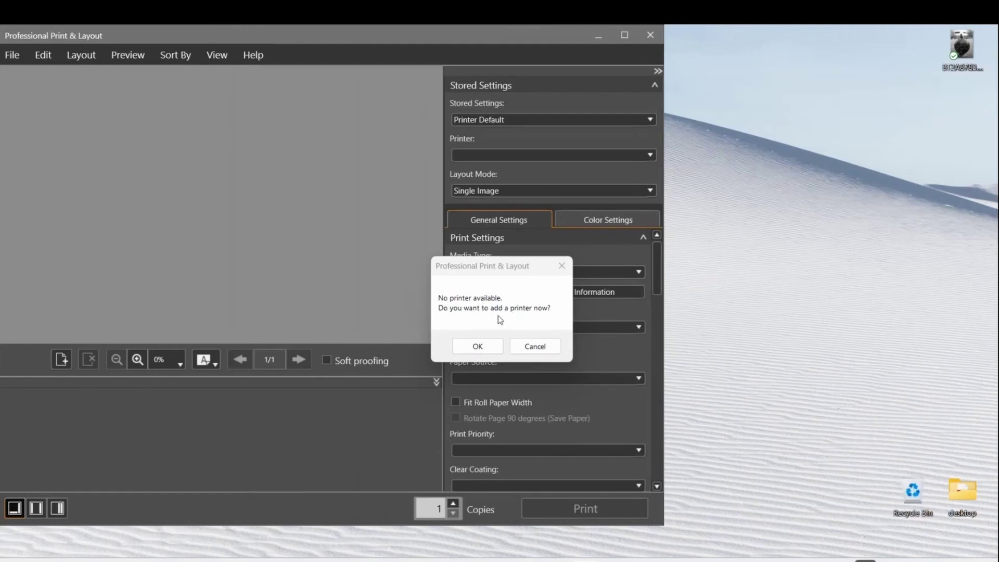
Search the network and add the found PRO-4100 printer
{"action": "left_click", "coordinate": [491, 350]}
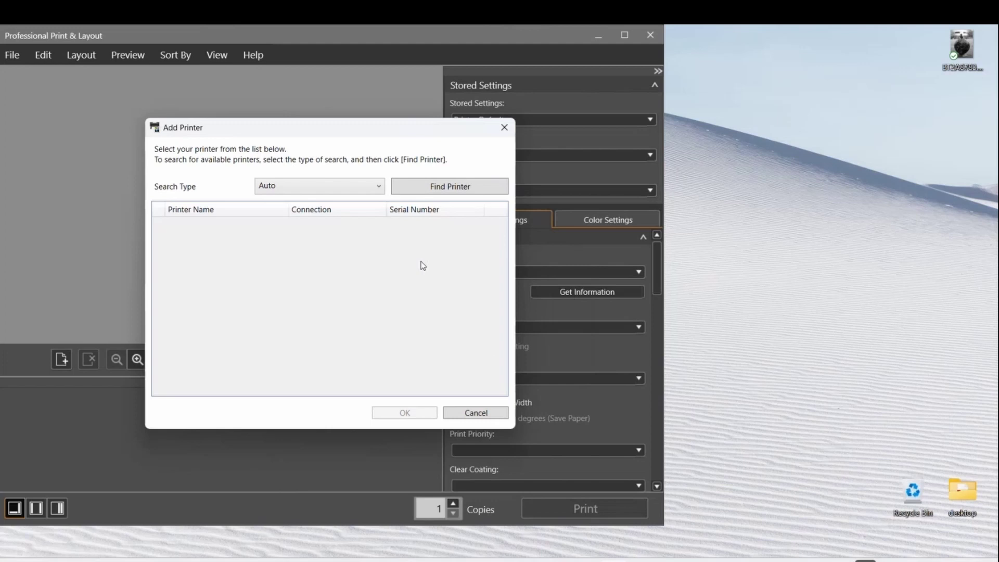
{"action": "left_click", "coordinate": [474, 186]}
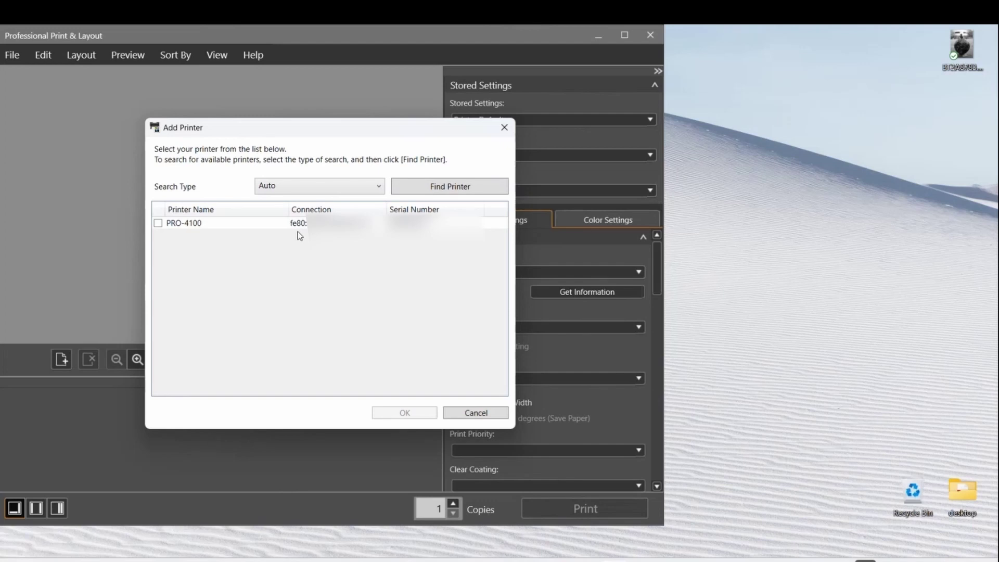
{"action": "double_click", "coordinate": [298, 229]}
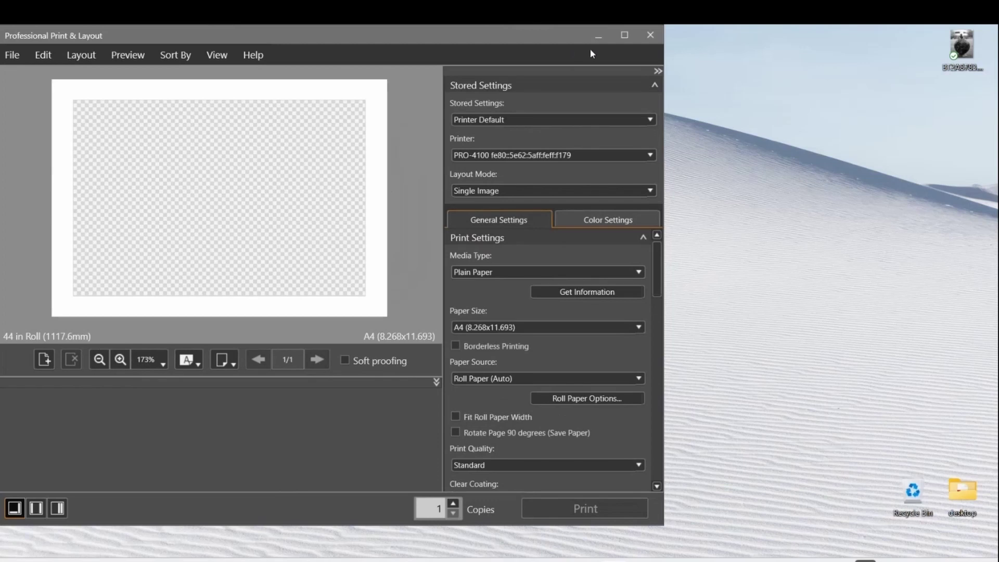
Maximize the program window and review File > Other Settings without changing anything
{"action": "left_click", "coordinate": [625, 41]}
{"action": "left_click", "coordinate": [12, 54]}
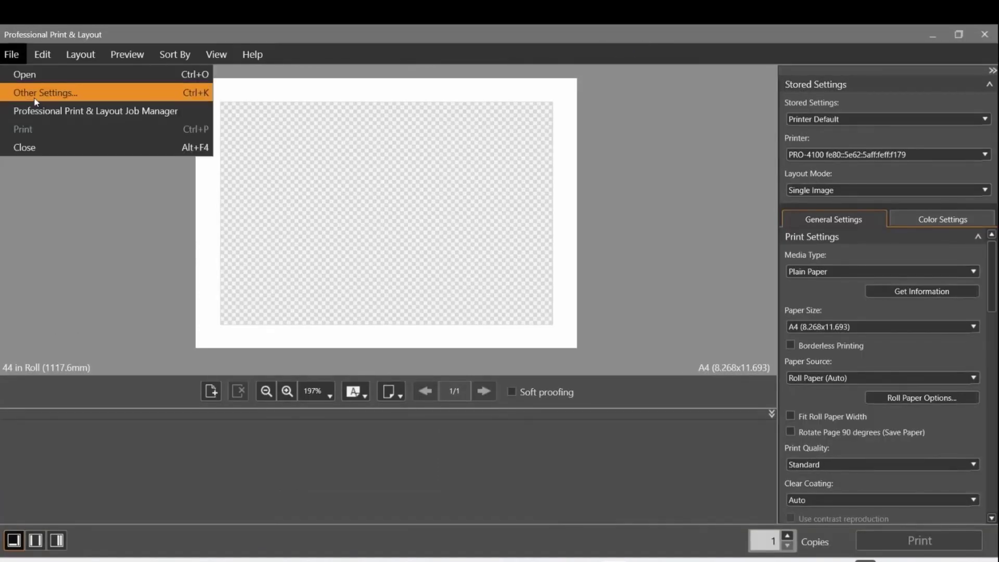
{"action": "left_click", "coordinate": [36, 93]}
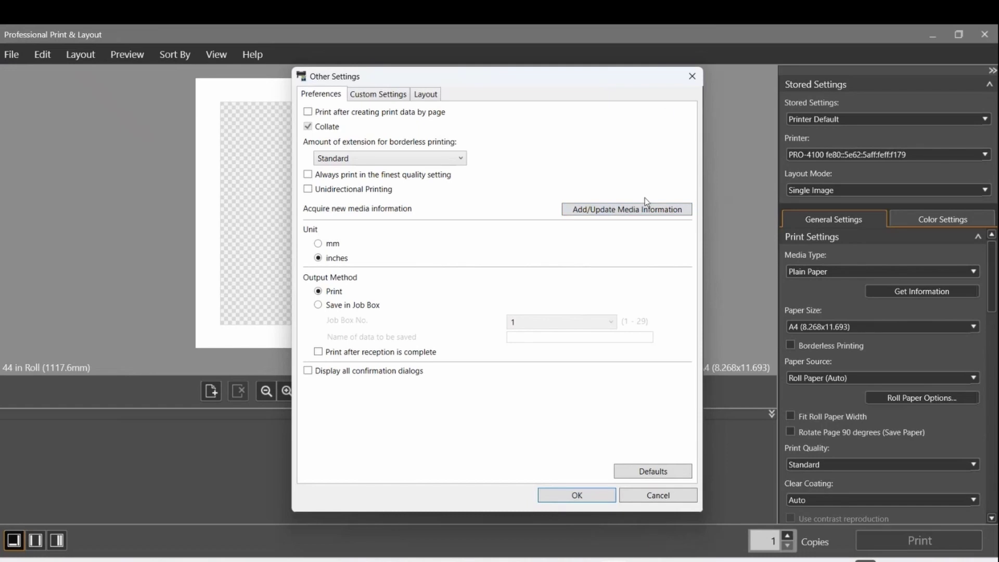
{"action": "left_click", "coordinate": [692, 82]}
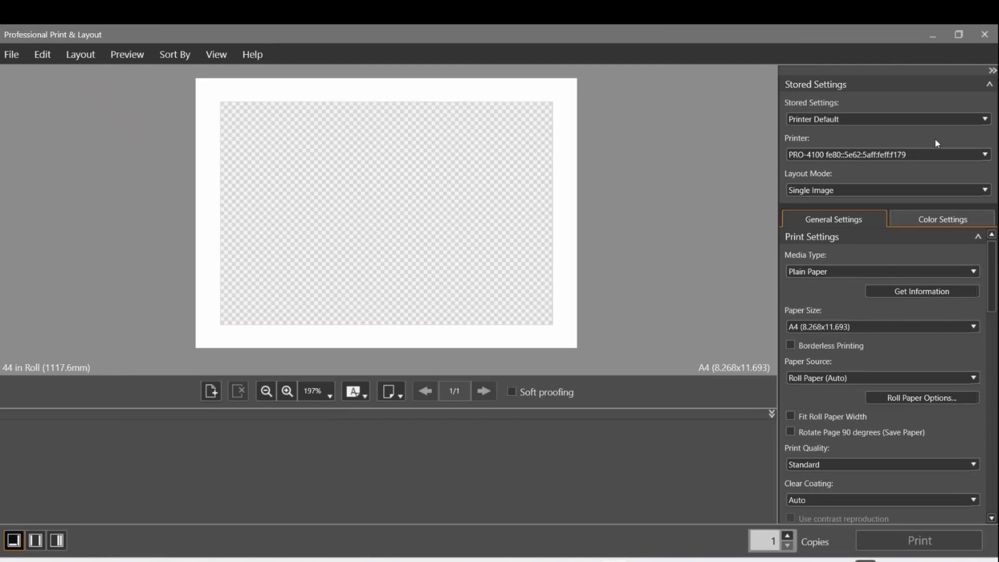
Keep Single Image layout, choose Custom > RR Premium Matte media, and fetch the printer's media information
{"action": "left_click", "coordinate": [833, 194]}
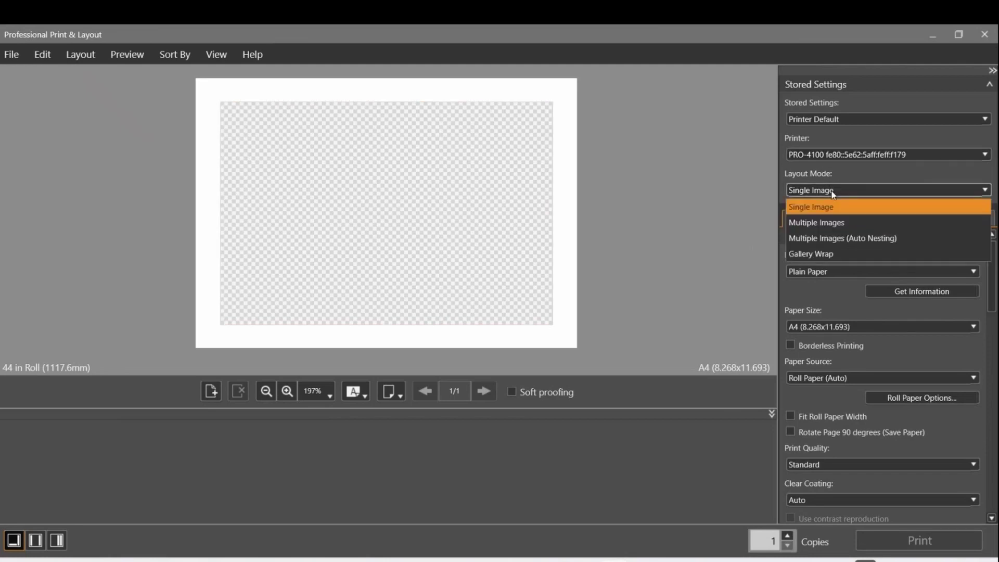
{"action": "left_click", "coordinate": [831, 194]}
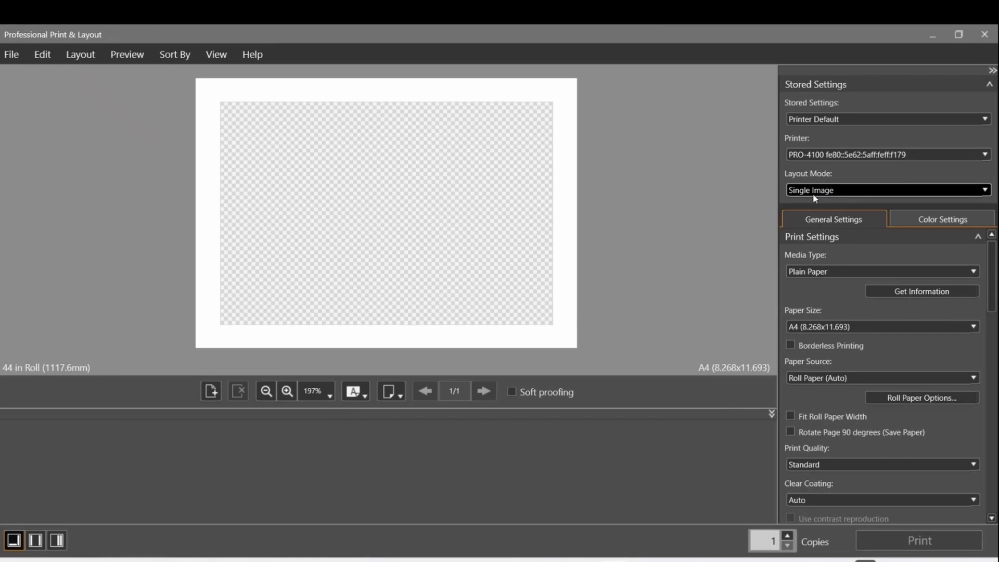
{"action": "scroll", "coordinate": [894, 235], "scroll_direction": "down", "scroll_amount": 1}
{"action": "scroll", "coordinate": [891, 231], "scroll_direction": "up", "scroll_amount": 1}
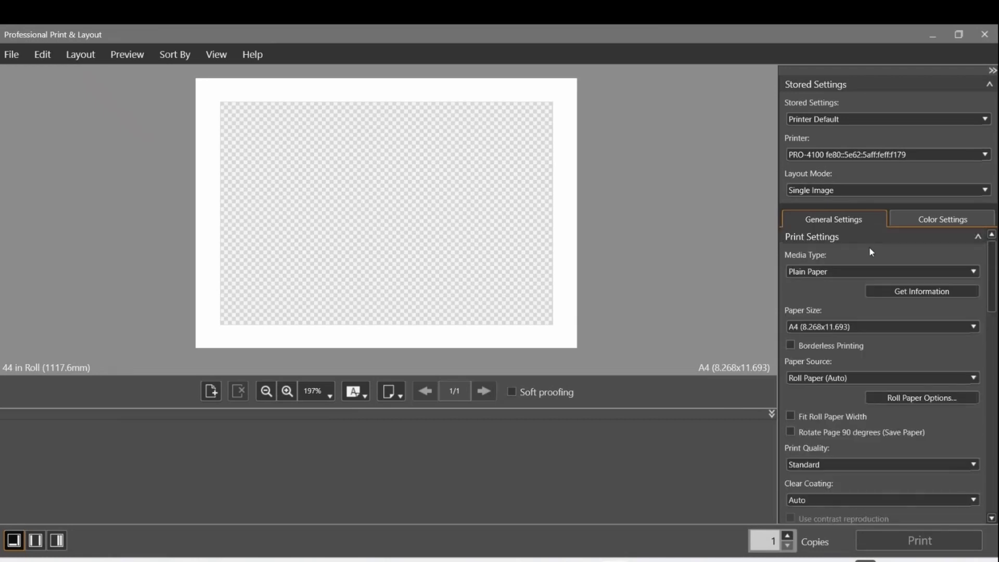
{"action": "left_click", "coordinate": [854, 273]}
{"action": "mouse_move", "coordinate": [878, 433]}
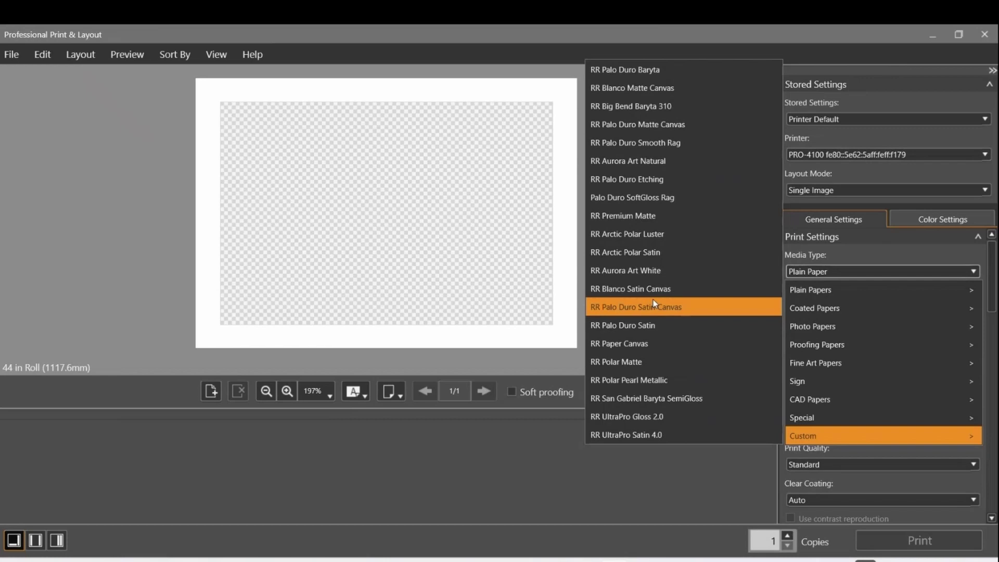
{"action": "left_click", "coordinate": [626, 221]}
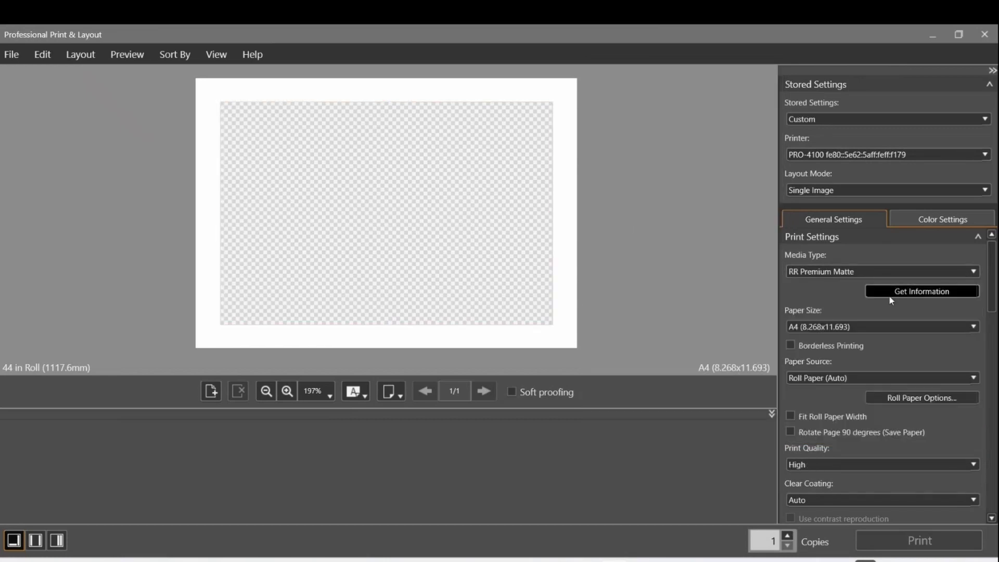
{"action": "left_click", "coordinate": [900, 295]}
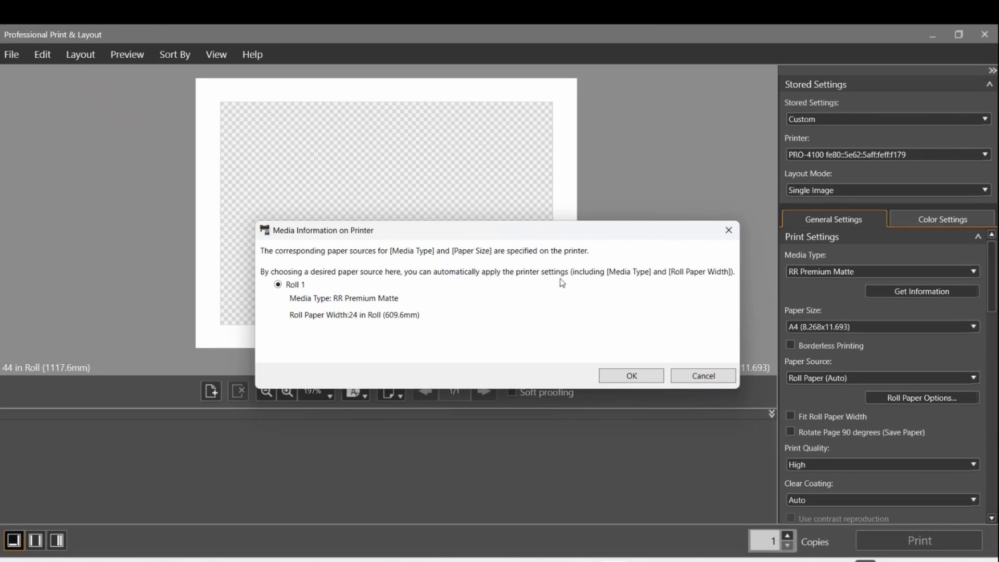
Apply the printer's Roll 1 media settings and set the paper size to 20"x24"
{"action": "left_click", "coordinate": [655, 376]}
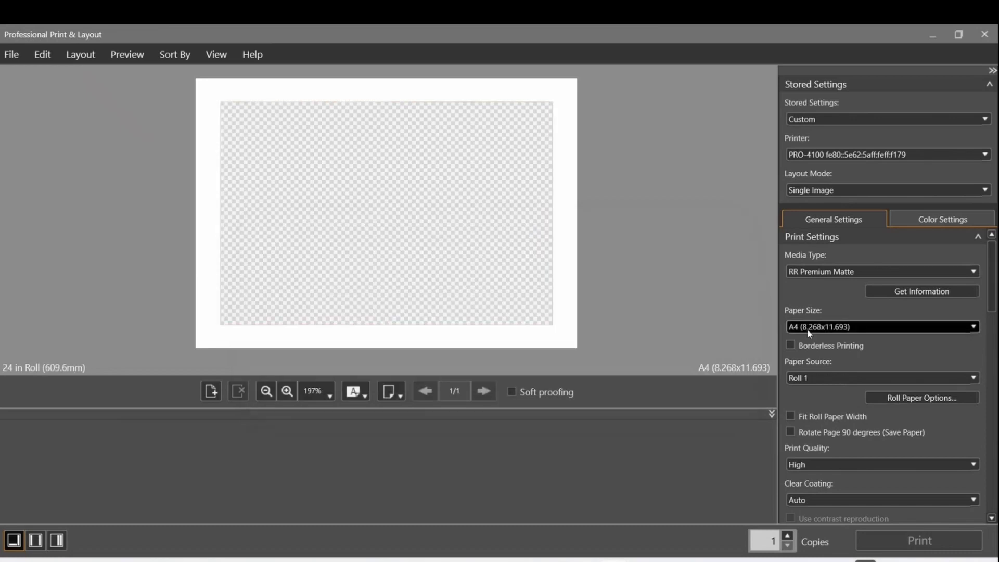
{"action": "left_click", "coordinate": [843, 329]}
{"action": "left_click", "coordinate": [840, 327]}
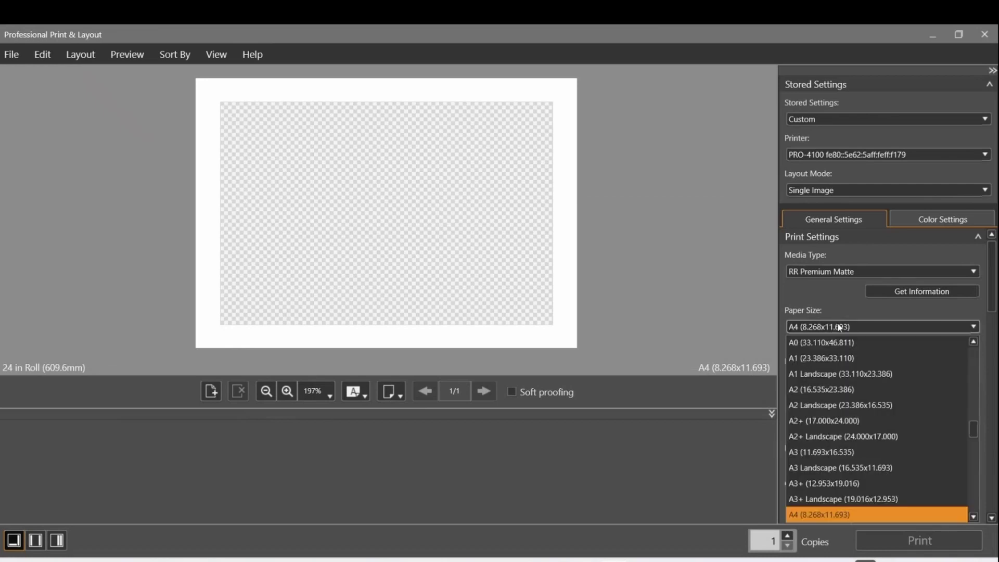
{"action": "left_click", "coordinate": [839, 327]}
{"action": "left_click", "coordinate": [839, 327]}
{"action": "scroll", "coordinate": [858, 399], "scroll_direction": "down", "scroll_amount": 4}
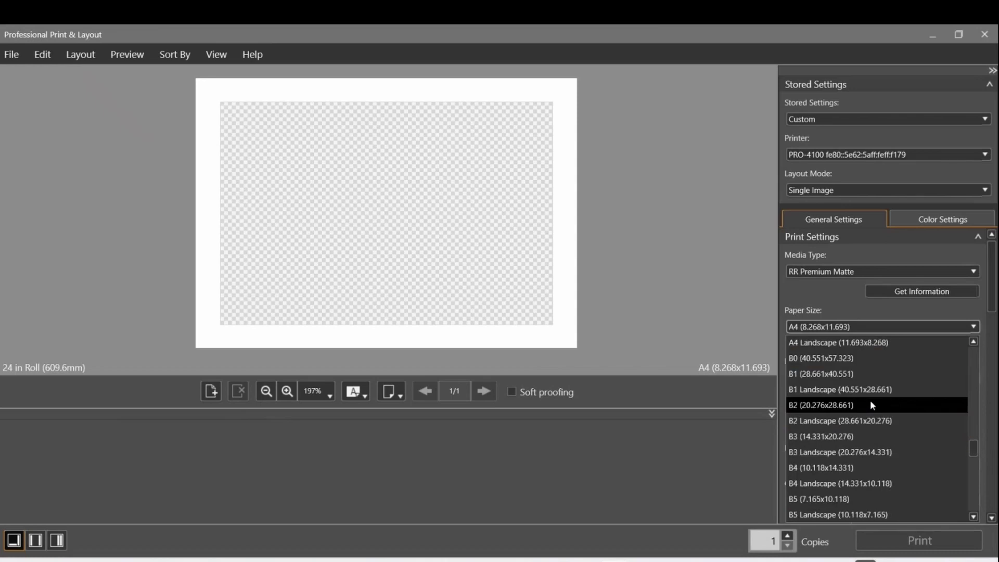
{"action": "scroll", "coordinate": [882, 377], "scroll_direction": "up", "scroll_amount": 4}
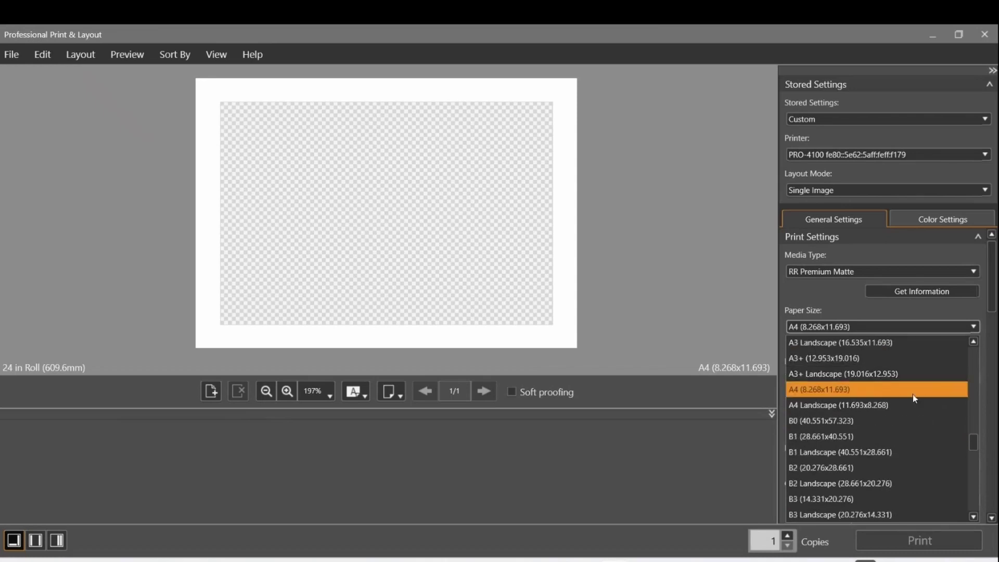
{"action": "scroll", "coordinate": [914, 398], "scroll_direction": "down", "scroll_amount": 6}
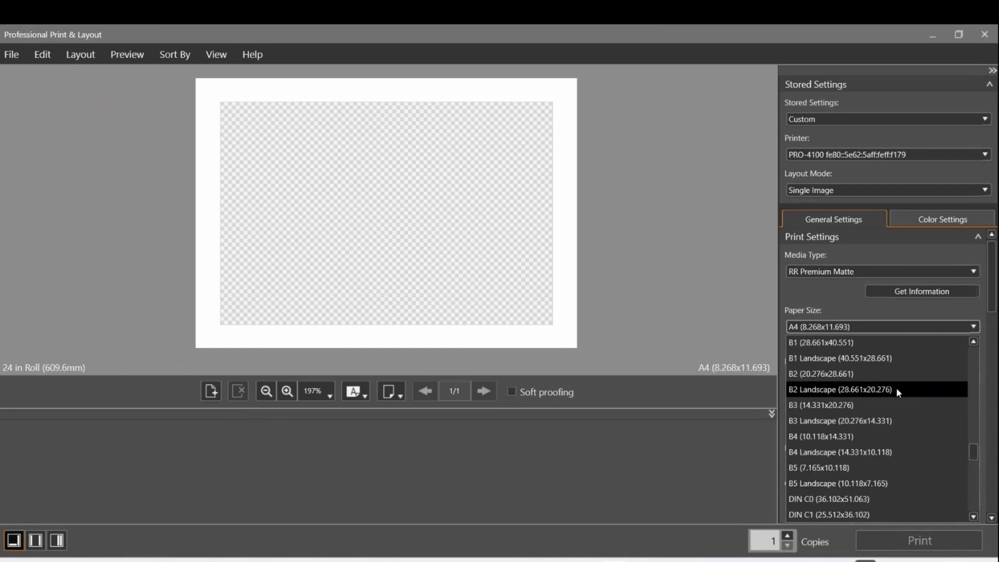
{"action": "scroll", "coordinate": [896, 384], "scroll_direction": "up", "scroll_amount": 4}
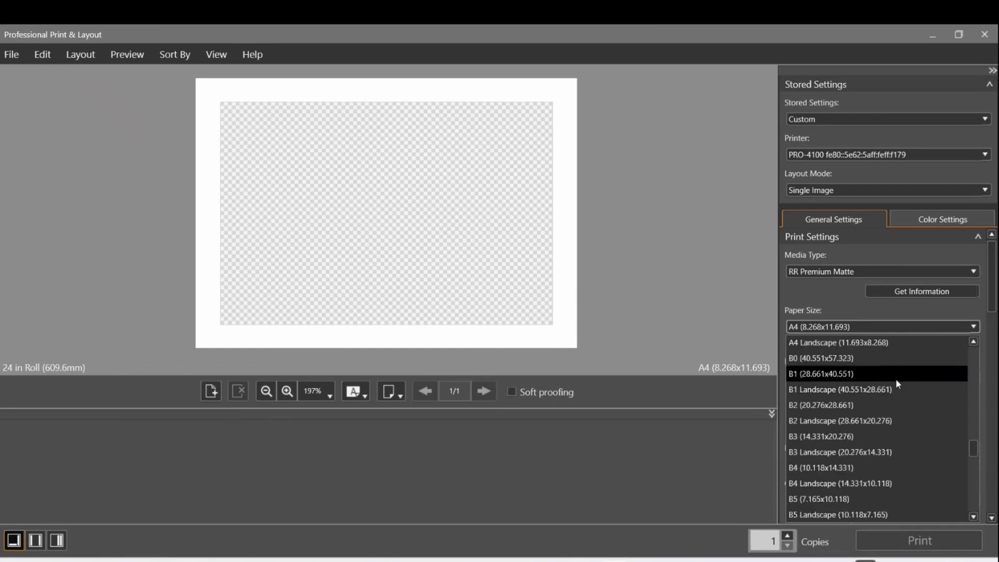
{"action": "scroll", "coordinate": [895, 383], "scroll_direction": "up", "scroll_amount": 2}
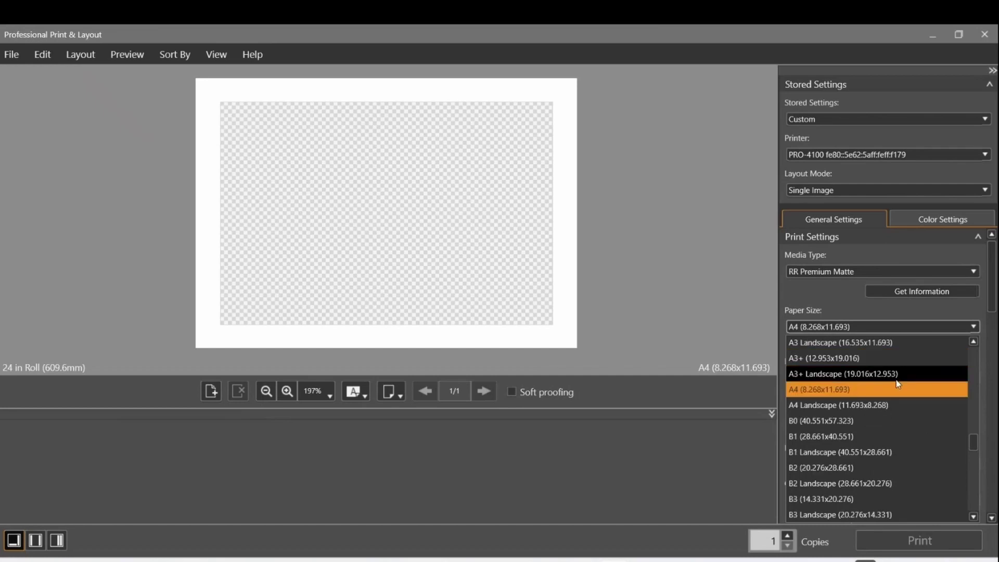
{"action": "scroll", "coordinate": [895, 383], "scroll_direction": "up", "scroll_amount": 10}
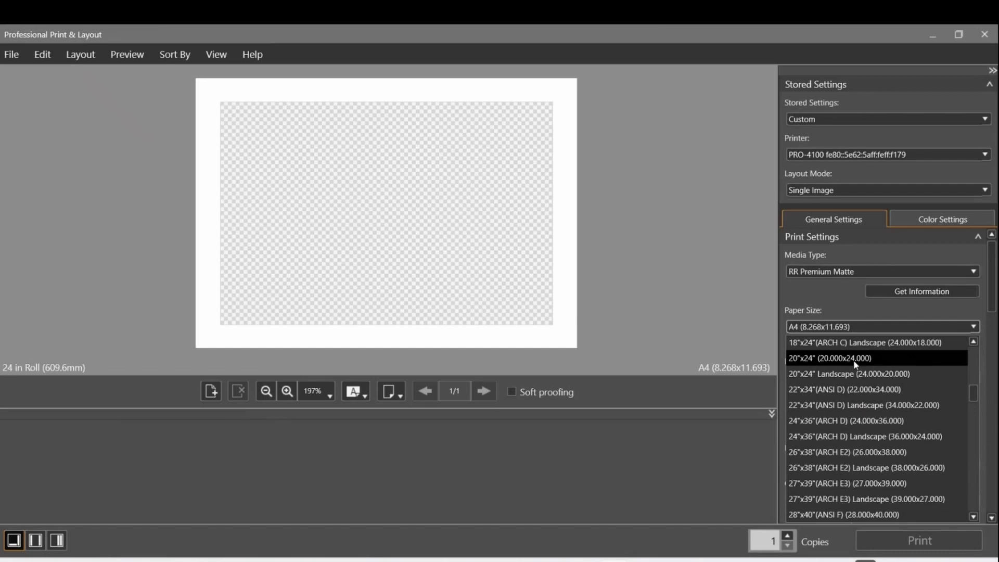
{"action": "left_click", "coordinate": [856, 359]}
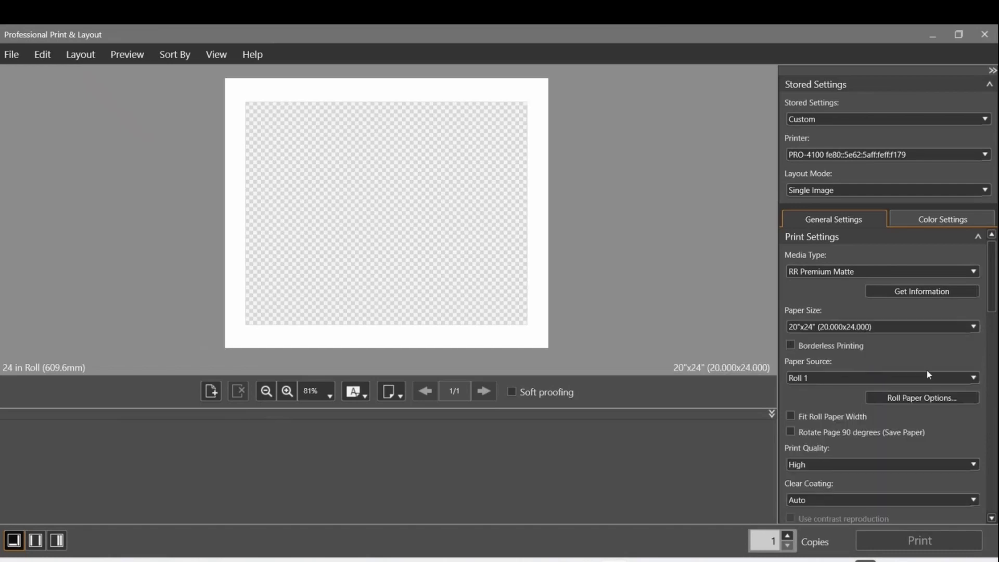
Switch the page layout to roll paper and reopen the paper size list at its top
{"action": "left_click", "coordinate": [365, 398]}
{"action": "left_click", "coordinate": [391, 392]}
{"action": "left_click", "coordinate": [399, 427]}
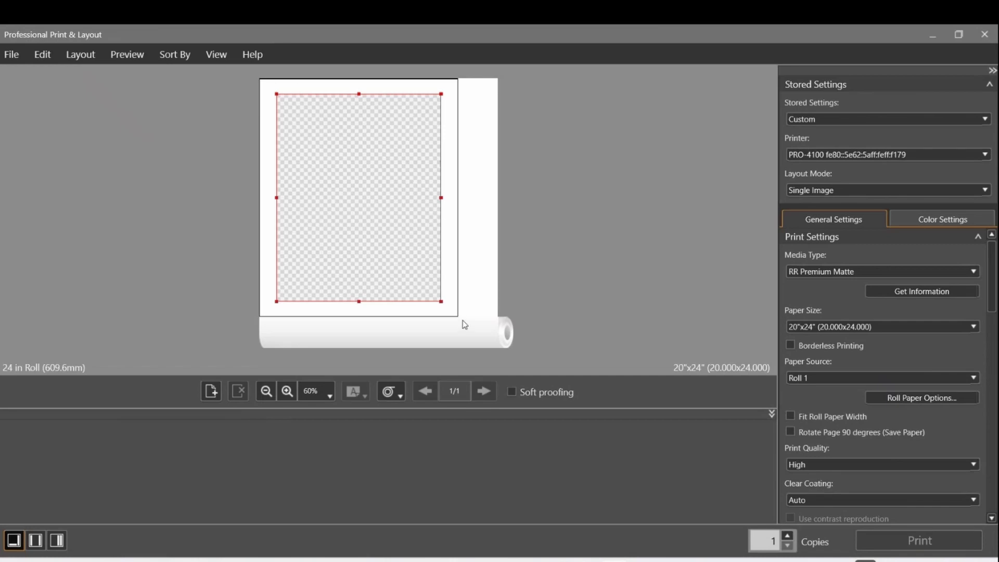
{"action": "left_click", "coordinate": [852, 327]}
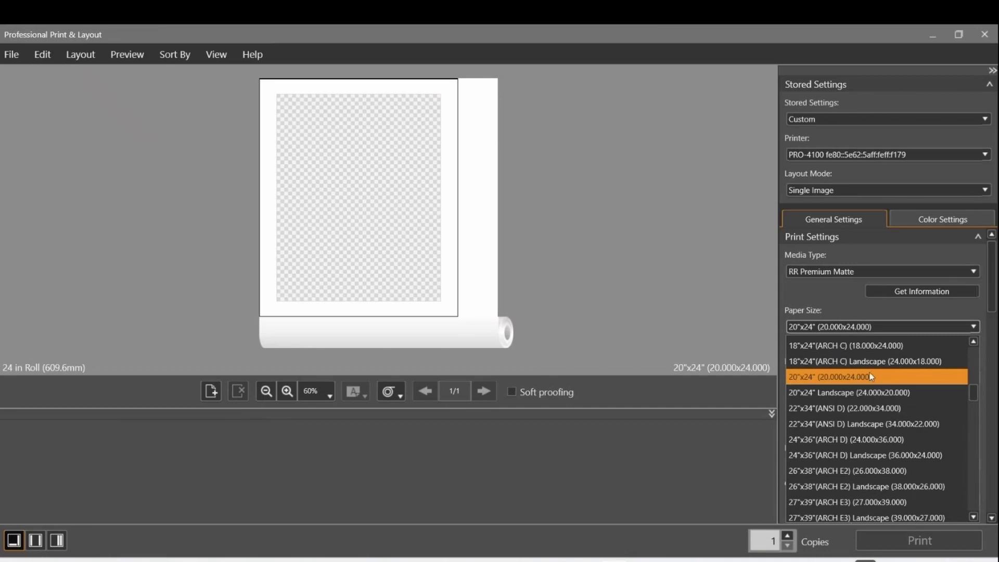
{"action": "scroll", "coordinate": [869, 373], "scroll_direction": "down", "scroll_amount": 2}
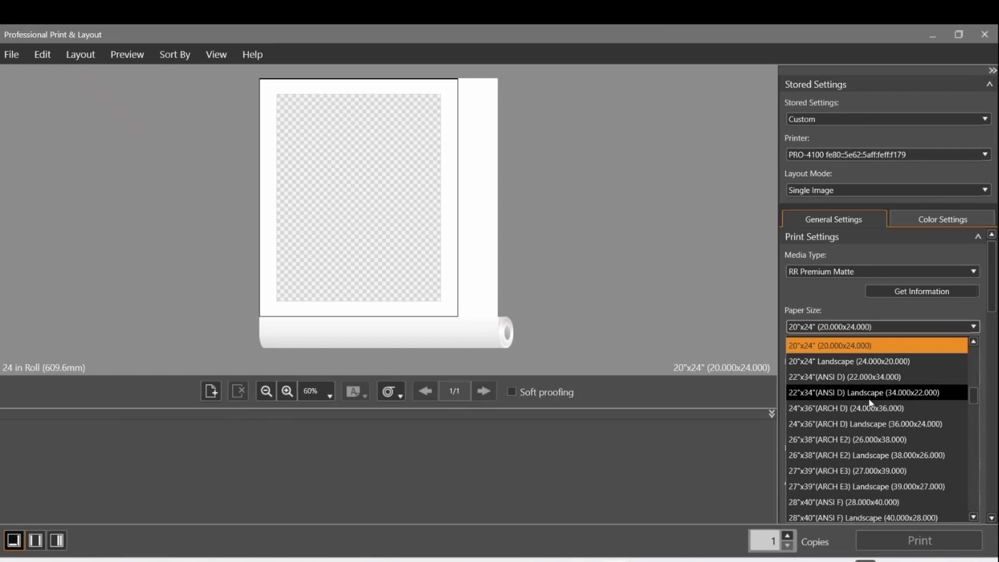
{"action": "scroll", "coordinate": [871, 406], "scroll_direction": "up", "scroll_amount": 2}
{"action": "scroll", "coordinate": [872, 407], "scroll_direction": "up", "scroll_amount": 10}
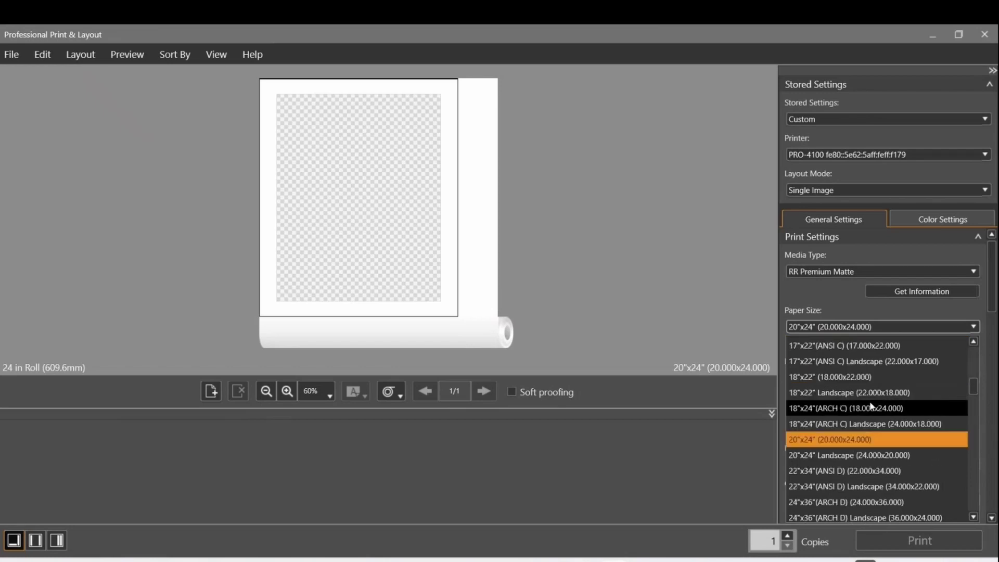
{"action": "left_click", "coordinate": [922, 326]}
{"action": "left_click", "coordinate": [910, 328]}
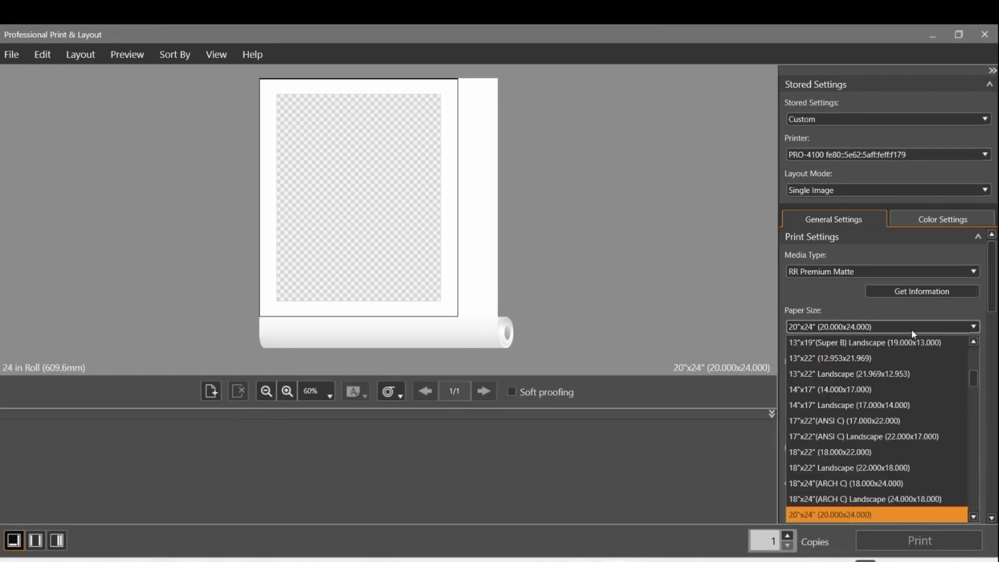
{"action": "scroll", "coordinate": [906, 338], "scroll_direction": "up", "scroll_amount": 10}
Add a custom paper size named 24x20 measuring 24.000 x 20.000 inches
{"action": "left_click", "coordinate": [901, 341]}
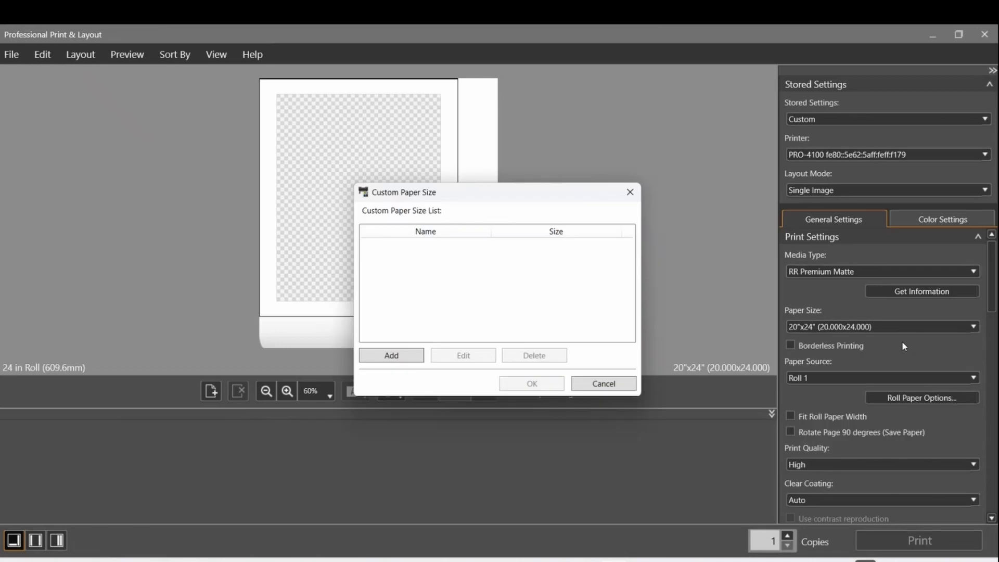
{"action": "left_click", "coordinate": [410, 352]}
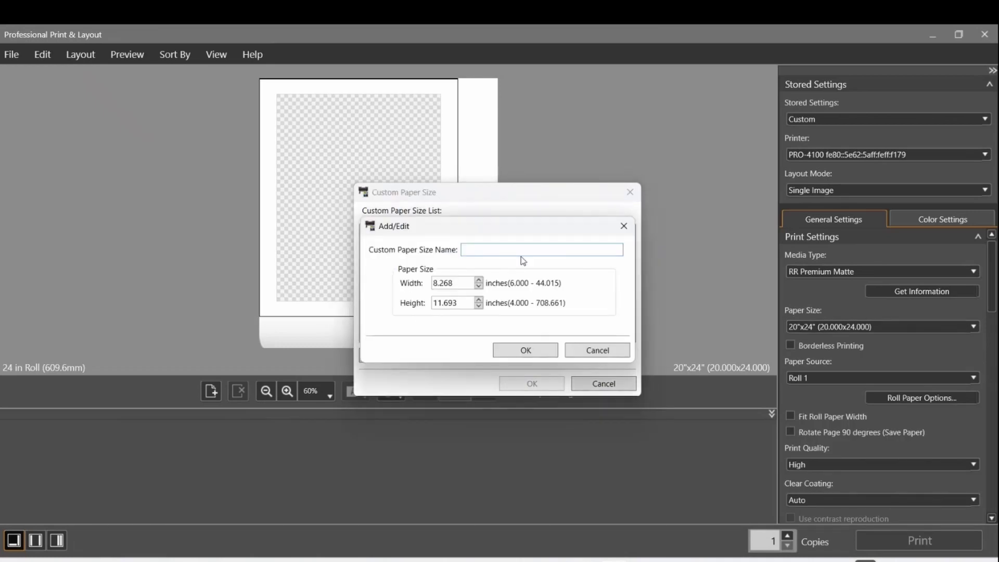
{"action": "type", "text": "24x20"}
{"action": "left_click", "coordinate": [521, 350]}
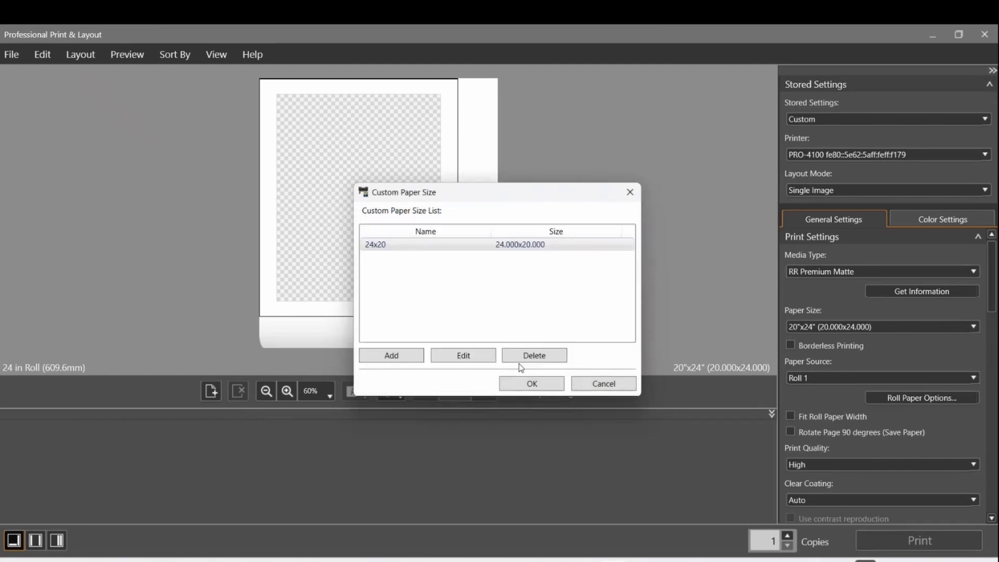
{"action": "left_click", "coordinate": [523, 385]}
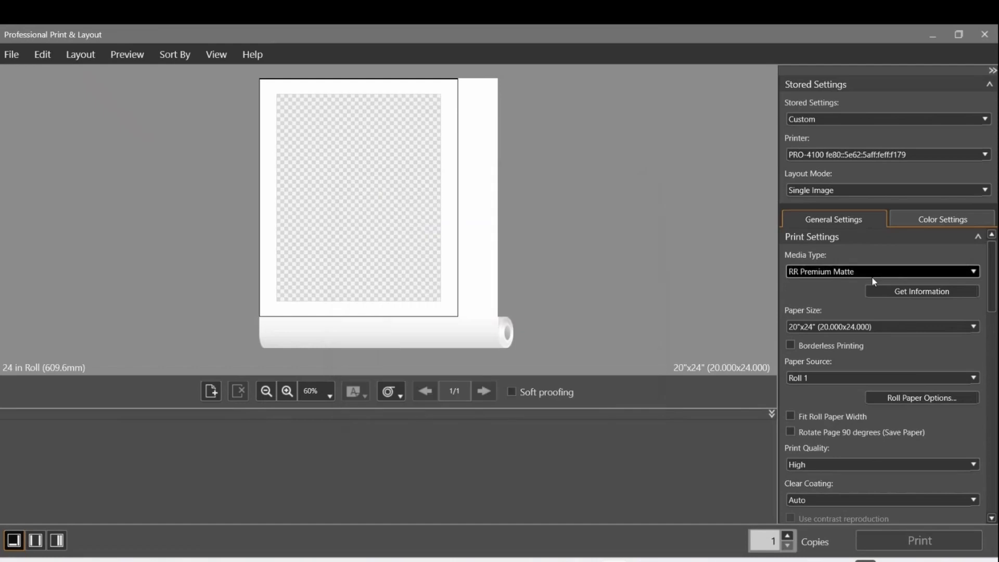
Set the Paper Size to the new 24x20 custom size
{"action": "left_click", "coordinate": [867, 329]}
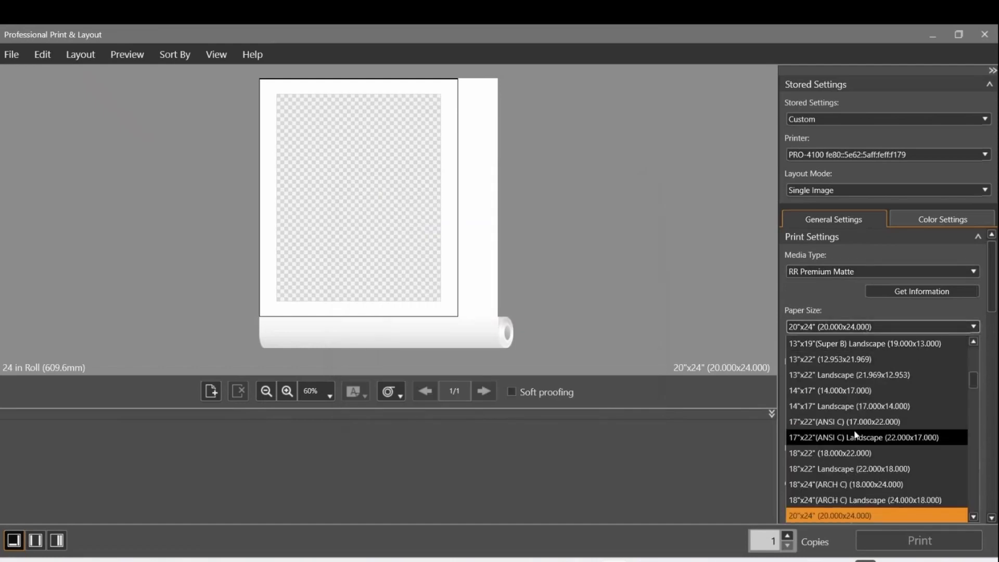
{"action": "scroll", "coordinate": [853, 468], "scroll_direction": "up", "scroll_amount": 5}
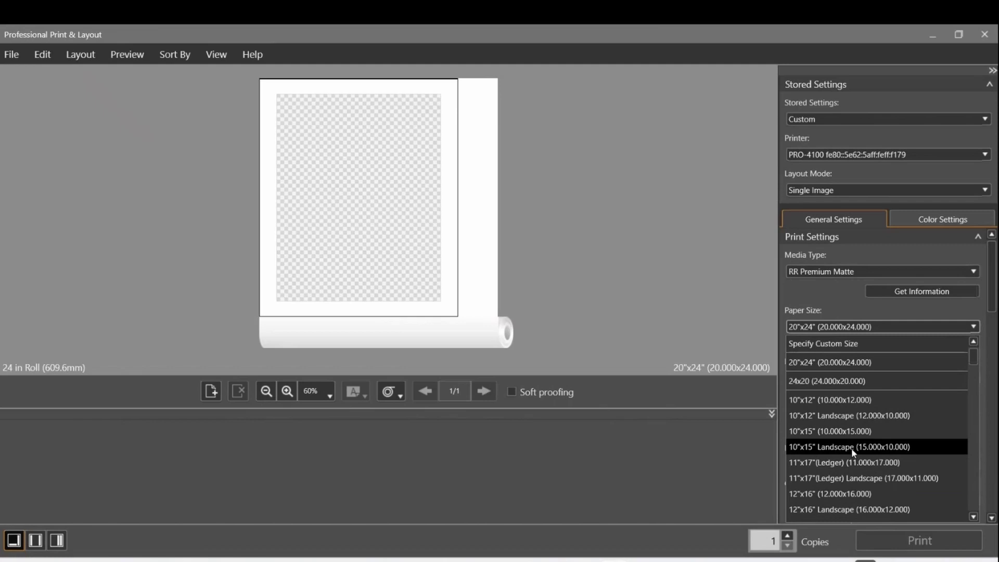
{"action": "left_click", "coordinate": [822, 381]}
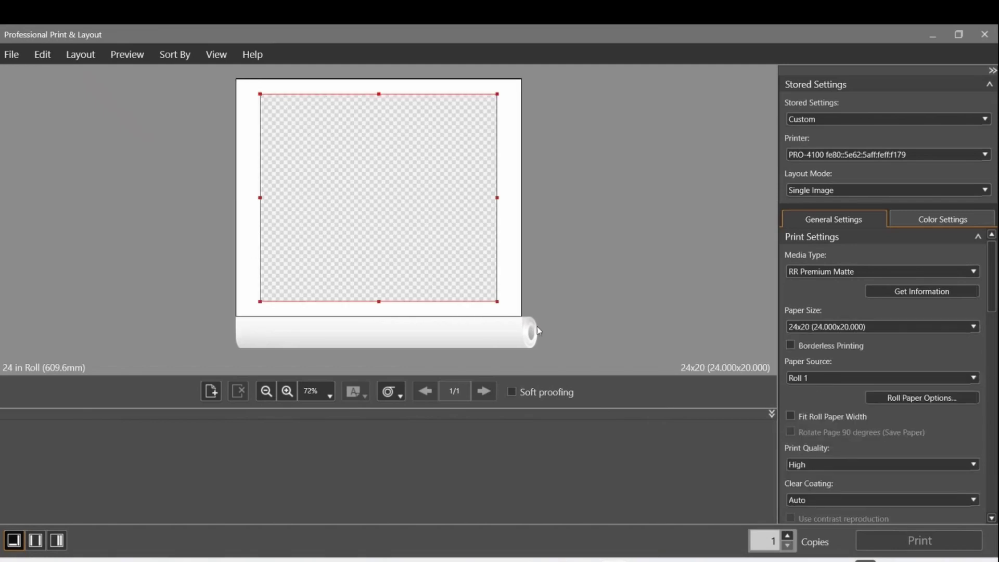
{"action": "scroll", "coordinate": [942, 360], "scroll_direction": "down", "scroll_amount": 2}
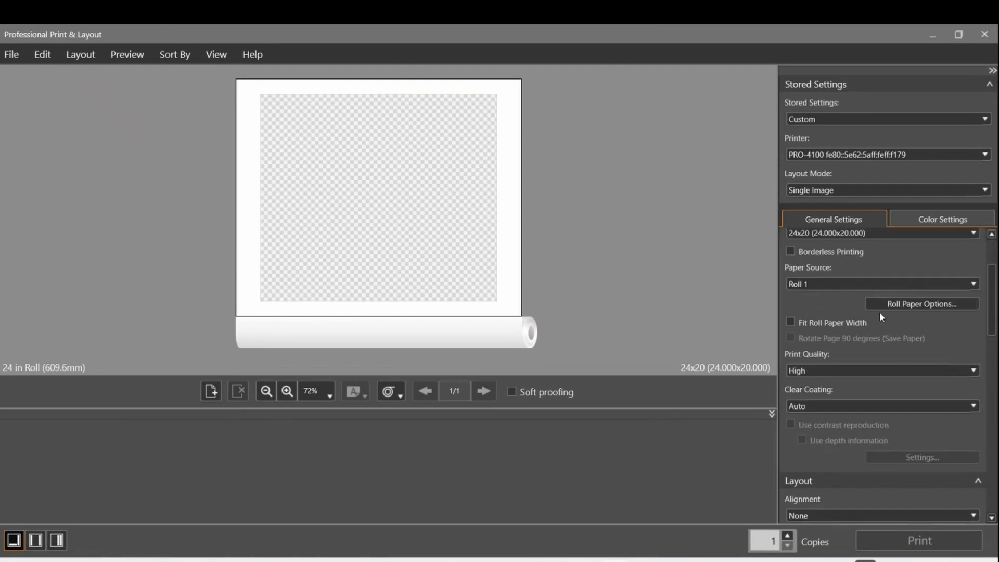
{"action": "scroll", "coordinate": [877, 310], "scroll_direction": "up", "scroll_amount": 2}
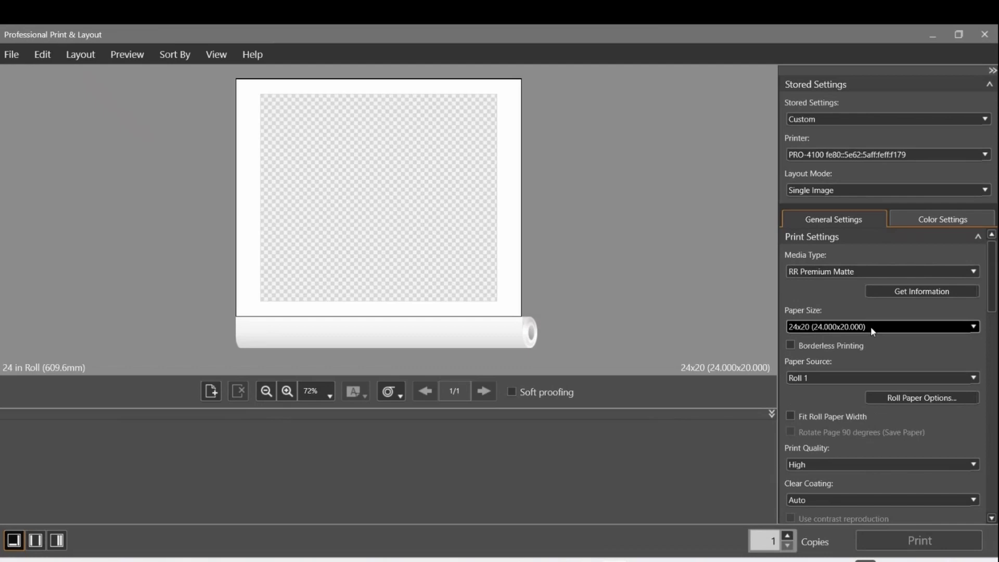
{"action": "scroll", "coordinate": [842, 349], "scroll_direction": "down", "scroll_amount": 1}
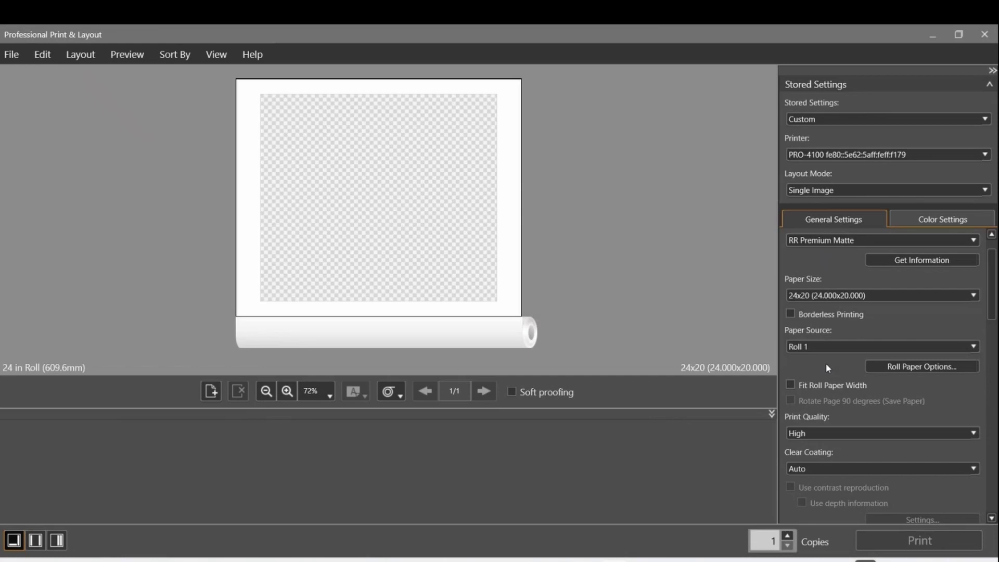
{"action": "scroll", "coordinate": [827, 367], "scroll_direction": "down", "scroll_amount": 1}
{"action": "scroll", "coordinate": [818, 295], "scroll_direction": "down", "scroll_amount": 2}
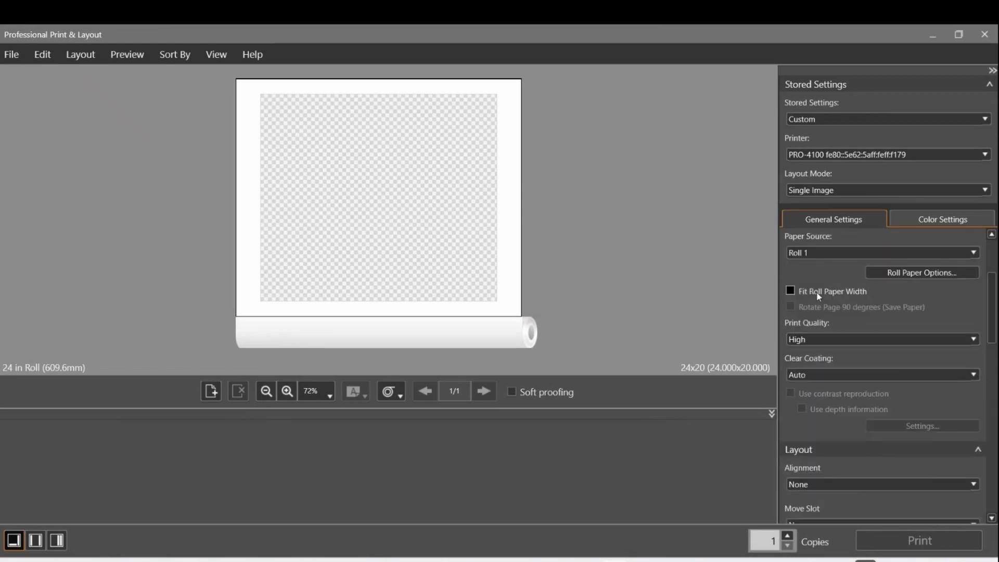
{"action": "left_click", "coordinate": [819, 341]}
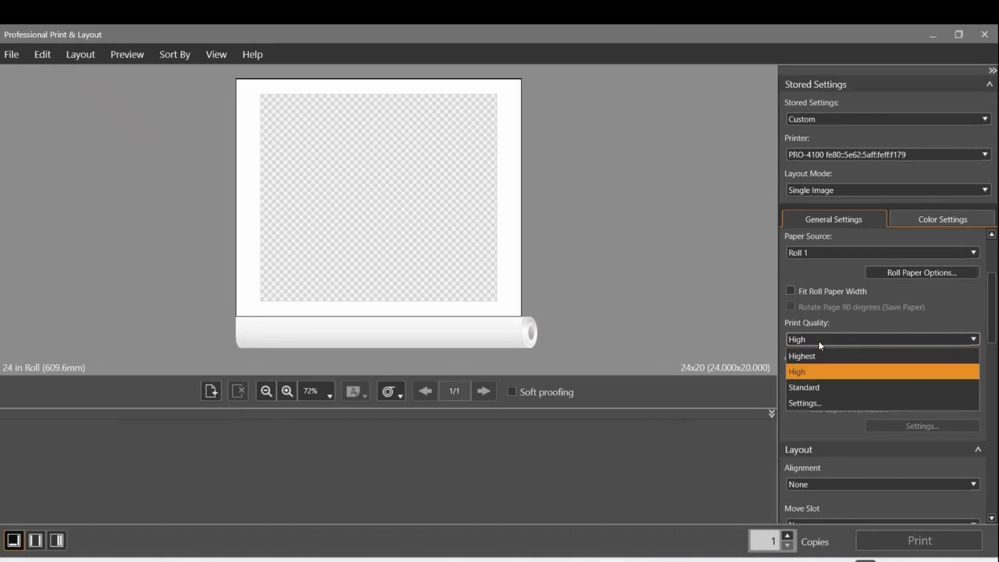
{"action": "left_click", "coordinate": [818, 341]}
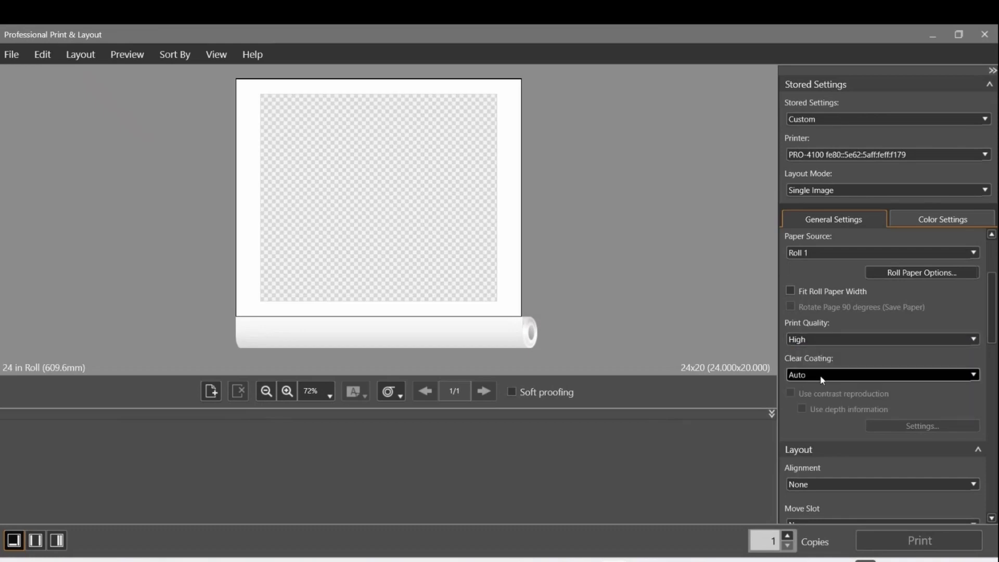
{"action": "scroll", "coordinate": [821, 375], "scroll_direction": "down", "scroll_amount": 4}
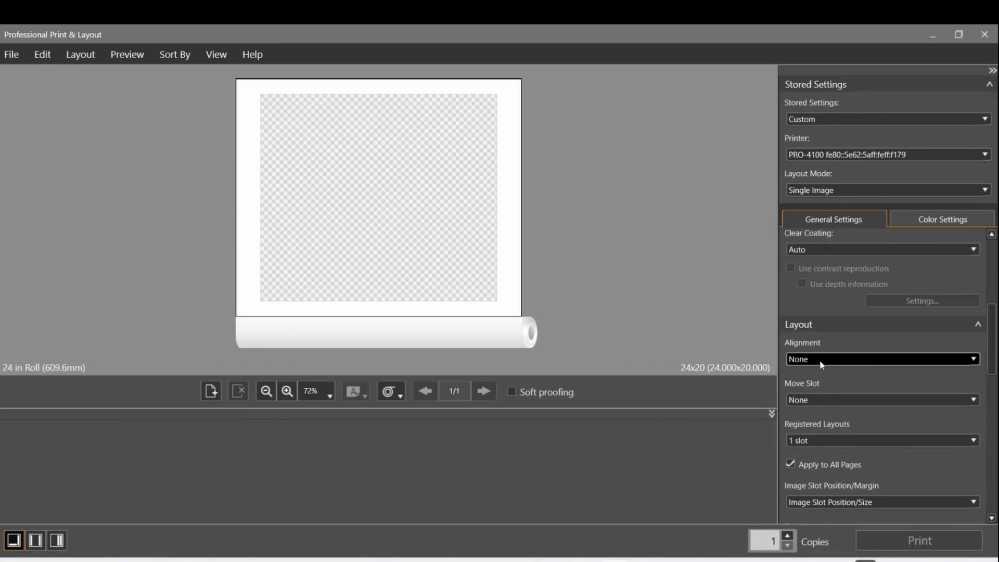
Set image alignment to Center and keep the registered layout as Custom
{"action": "left_click", "coordinate": [821, 364]}
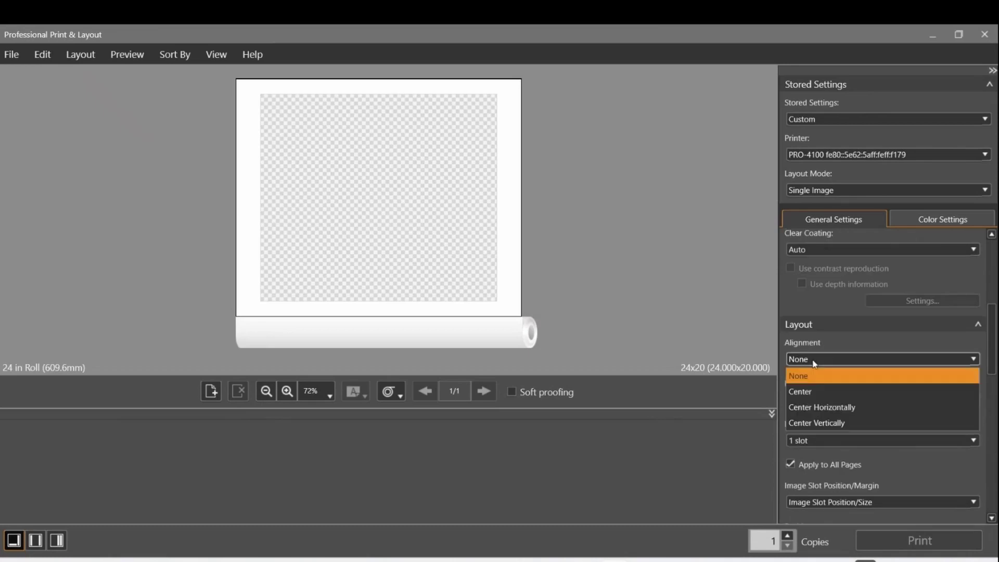
{"action": "left_click", "coordinate": [820, 391]}
{"action": "scroll", "coordinate": [819, 390], "scroll_direction": "down", "scroll_amount": 3}
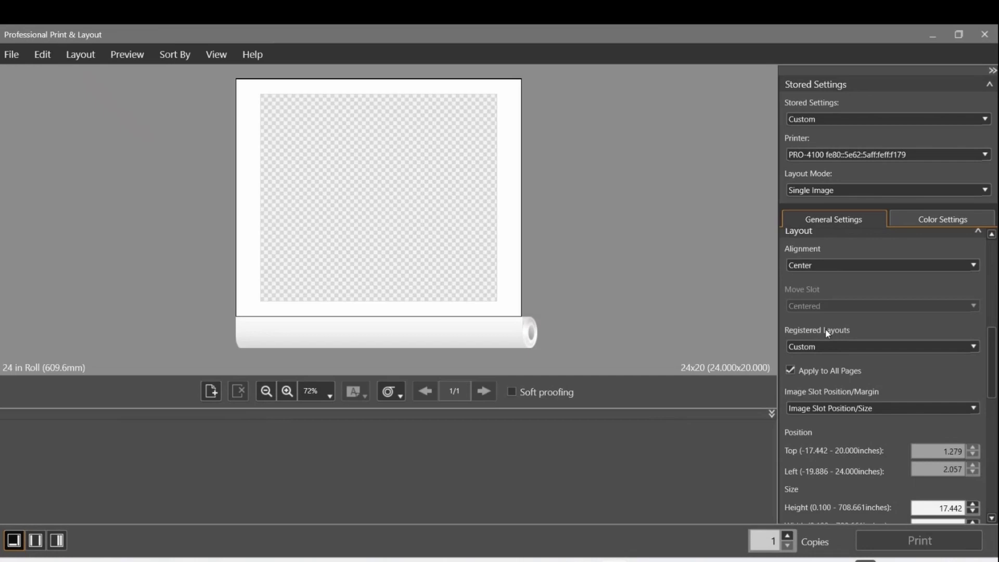
{"action": "left_click", "coordinate": [820, 348]}
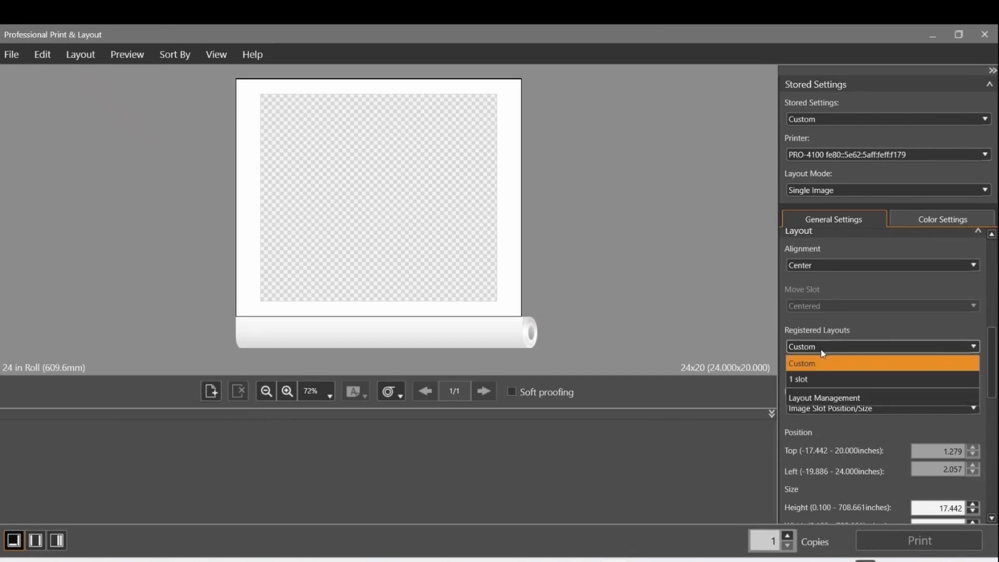
{"action": "left_click", "coordinate": [821, 353]}
{"action": "scroll", "coordinate": [859, 340], "scroll_direction": "down", "scroll_amount": 2}
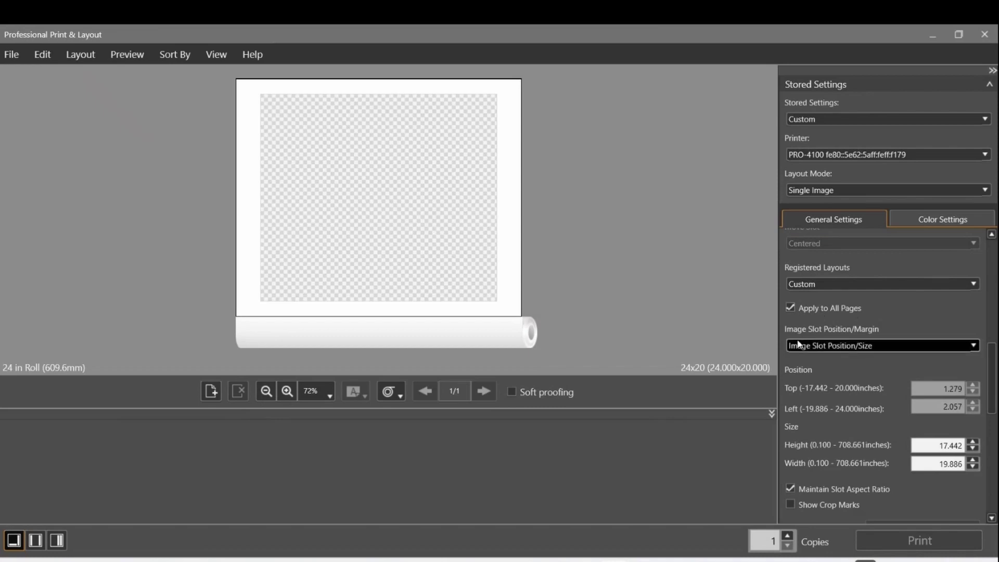
View the slot placement as margins, then return to Position/Size fields
{"action": "left_click", "coordinate": [841, 351]}
{"action": "left_click", "coordinate": [841, 353]}
{"action": "scroll", "coordinate": [858, 360], "scroll_direction": "down", "scroll_amount": 1}
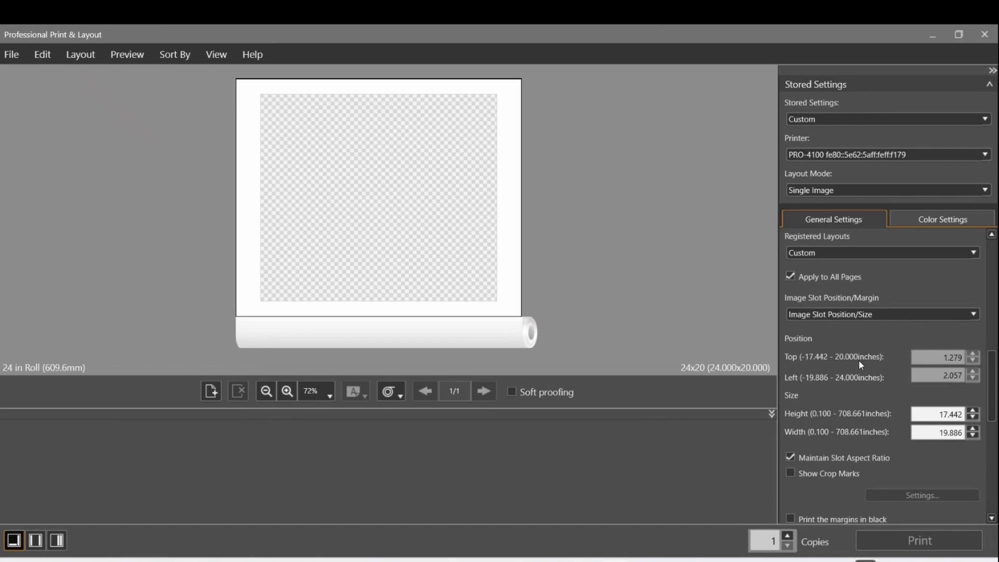
{"action": "left_click", "coordinate": [893, 320]}
{"action": "left_click", "coordinate": [895, 344]}
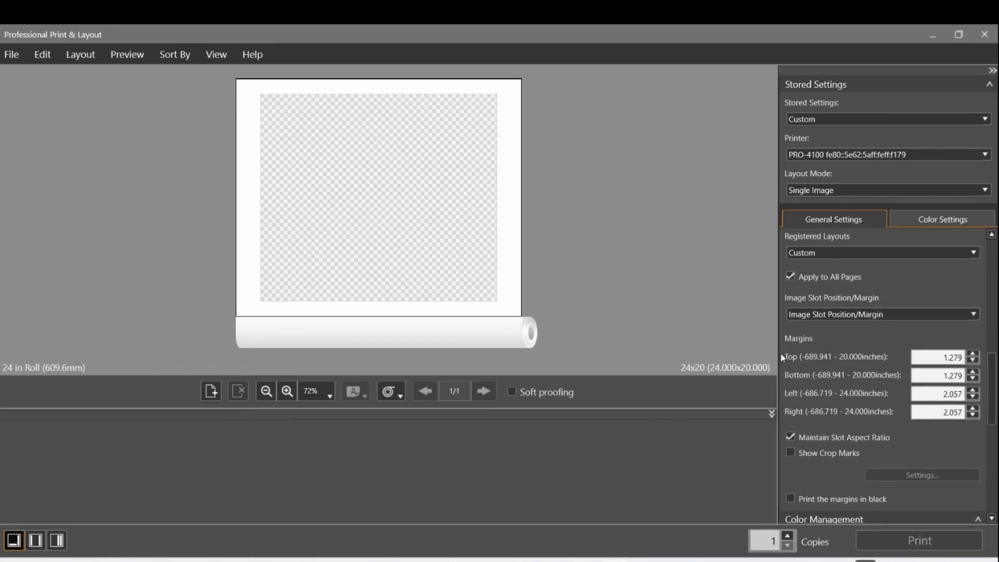
{"action": "left_click", "coordinate": [819, 314]}
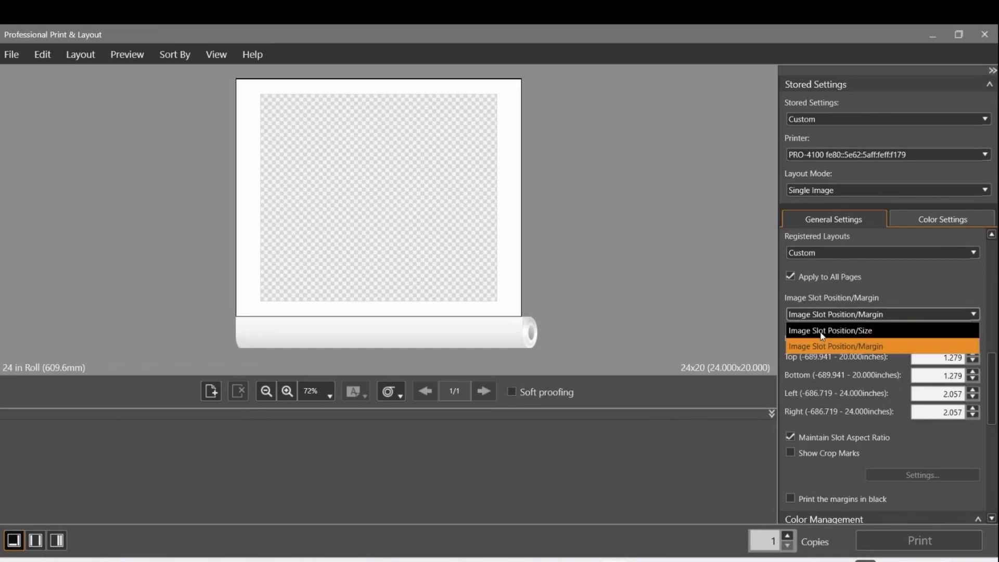
{"action": "left_click", "coordinate": [847, 330]}
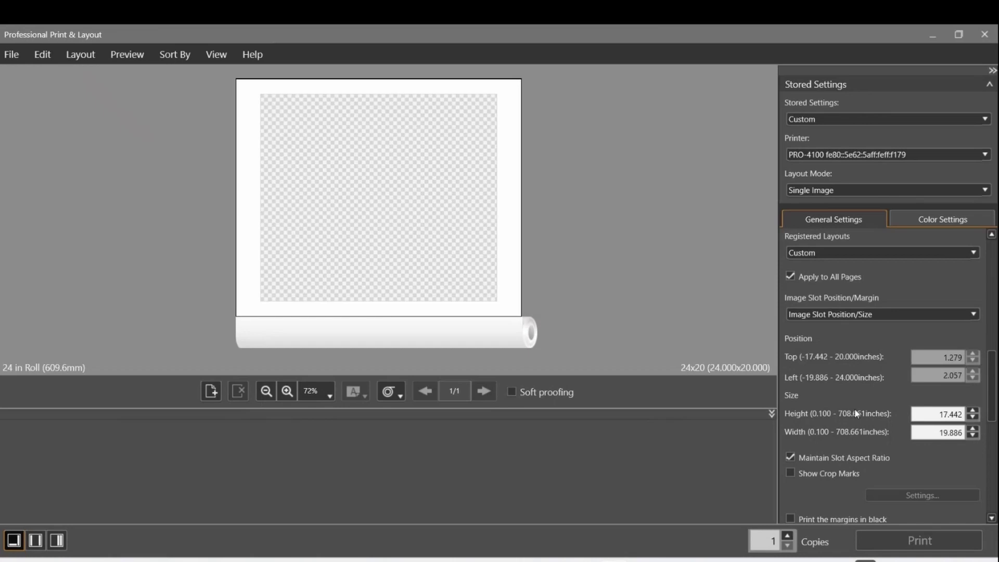
Enter trial image slot Height values of 1 and 19
{"action": "double_click", "coordinate": [938, 414]}
{"action": "type", "text": "1"}
{"action": "left_click", "coordinate": [939, 432]}
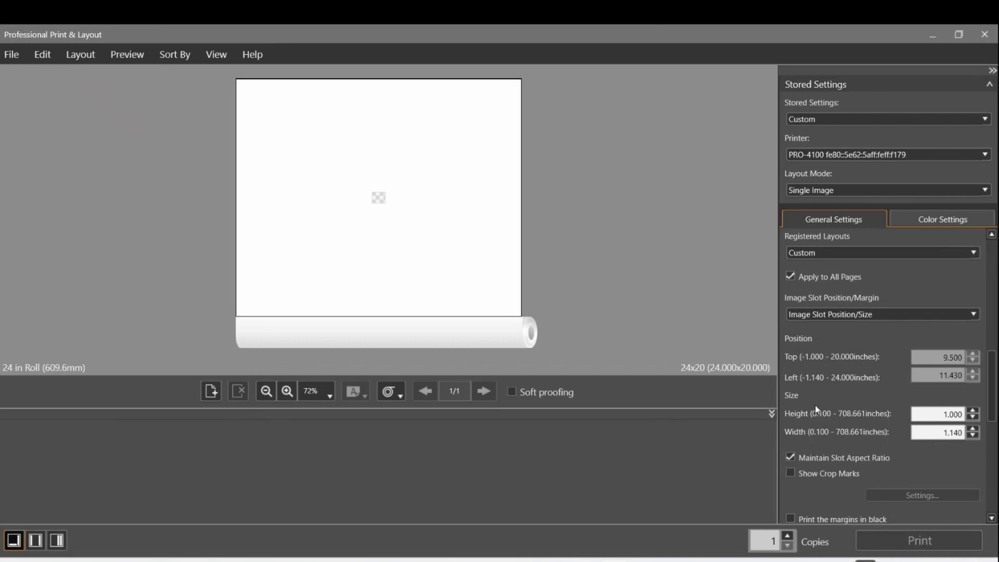
{"action": "left_click_drag", "start_coordinate": [936, 414], "coordinate": [954, 414]}
{"action": "type", "text": "19"}
Make the slot full 24x20 size, shrink it inside the edges, then set Height to 19.1 in
{"action": "left_click", "coordinate": [468, 214]}
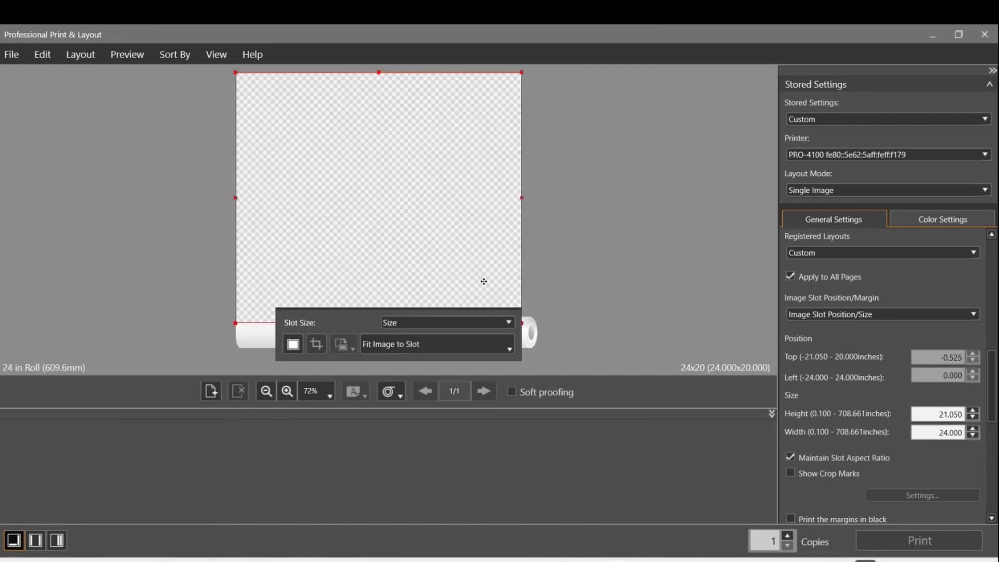
{"action": "left_click", "coordinate": [465, 322]}
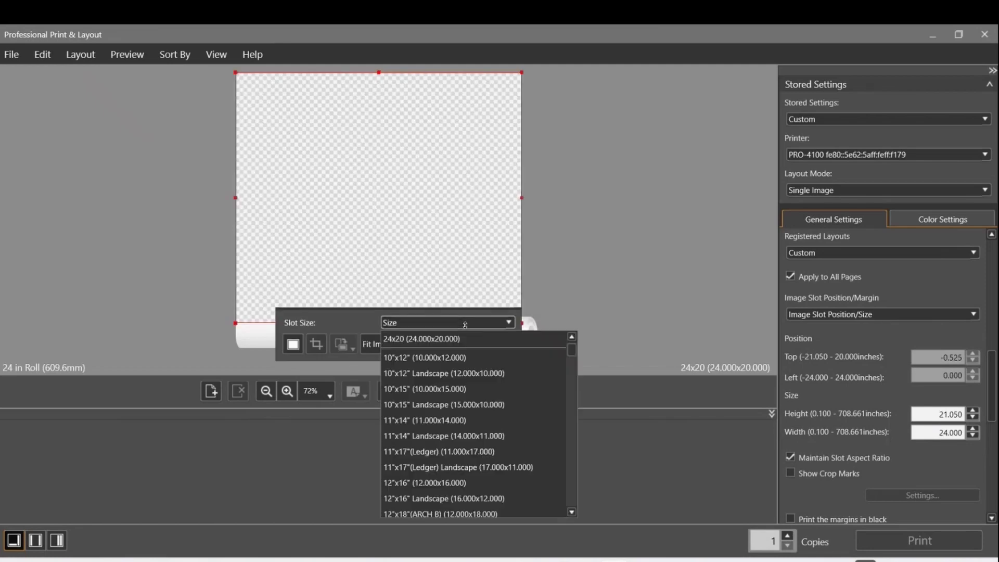
{"action": "left_click", "coordinate": [429, 339]}
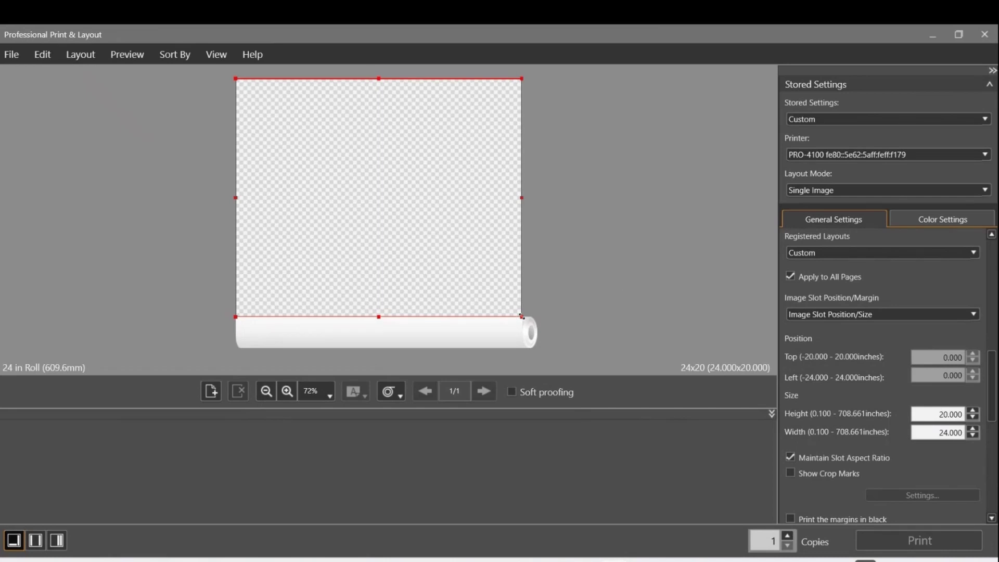
{"action": "left_click_drag", "start_coordinate": [521, 316], "coordinate": [493, 299]}
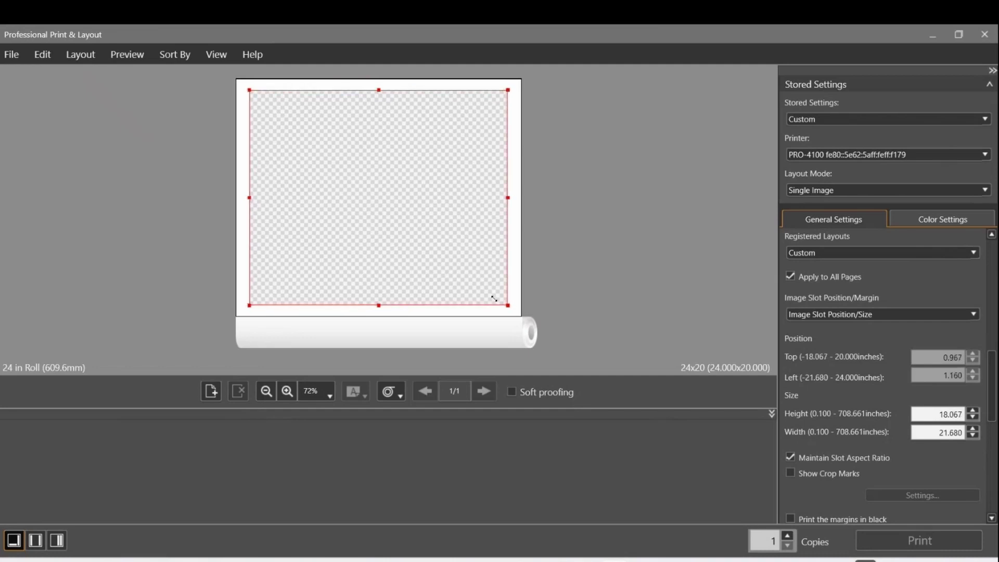
{"action": "left_click_drag", "start_coordinate": [491, 297], "coordinate": [490, 296]}
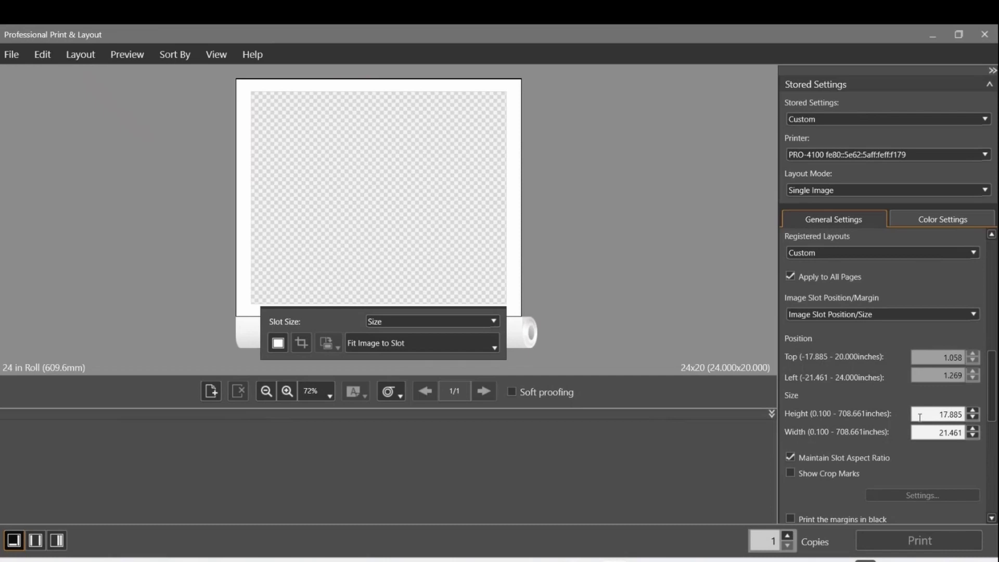
{"action": "left_click_drag", "start_coordinate": [939, 414], "coordinate": [978, 417]}
{"action": "type", "text": "19.1"}
{"action": "key", "text": "Return"}
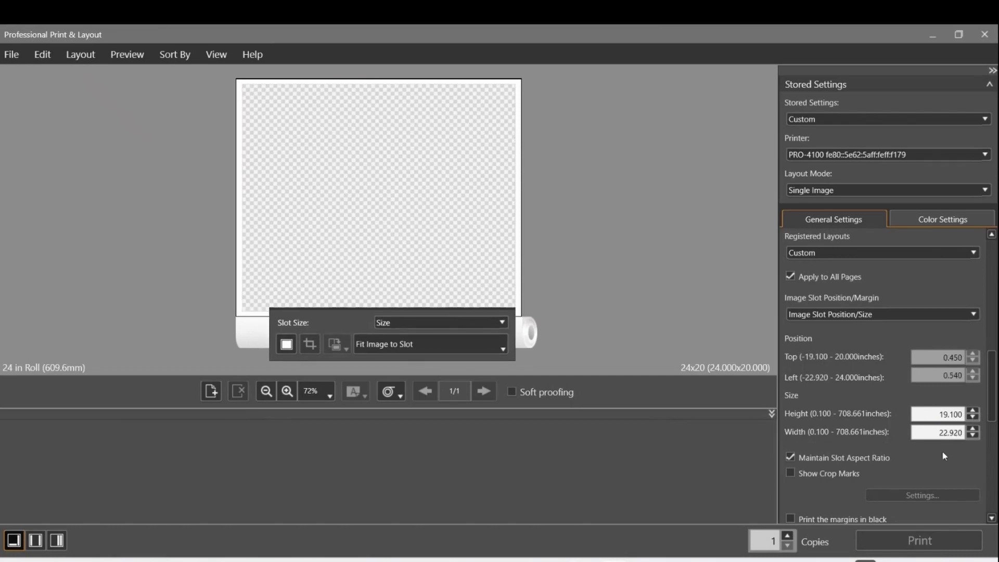
Scroll down to Color Management and keep Color Mode on Use ICC Profile
{"action": "scroll", "coordinate": [908, 452], "scroll_direction": "down", "scroll_amount": 1}
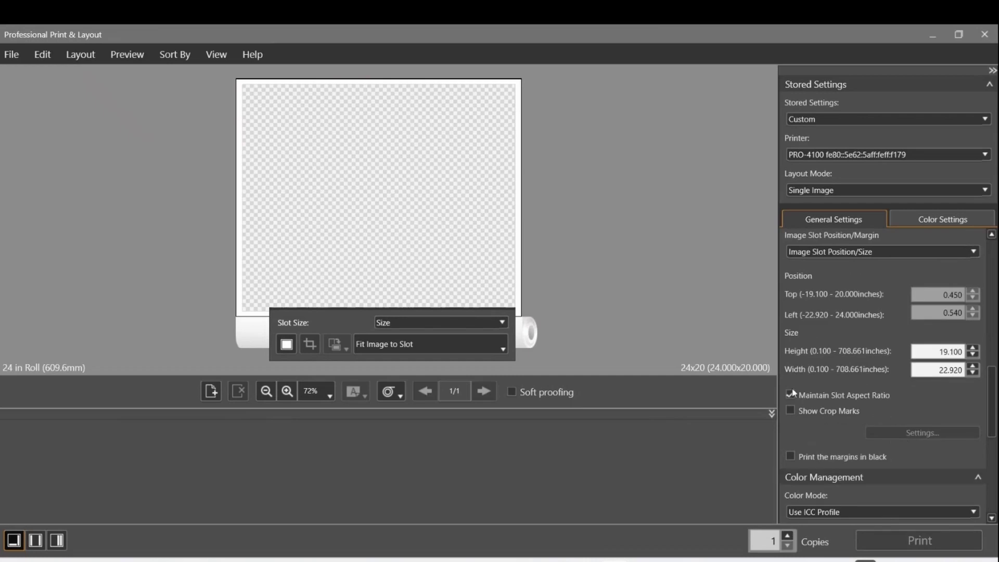
{"action": "scroll", "coordinate": [826, 419], "scroll_direction": "down", "scroll_amount": 1}
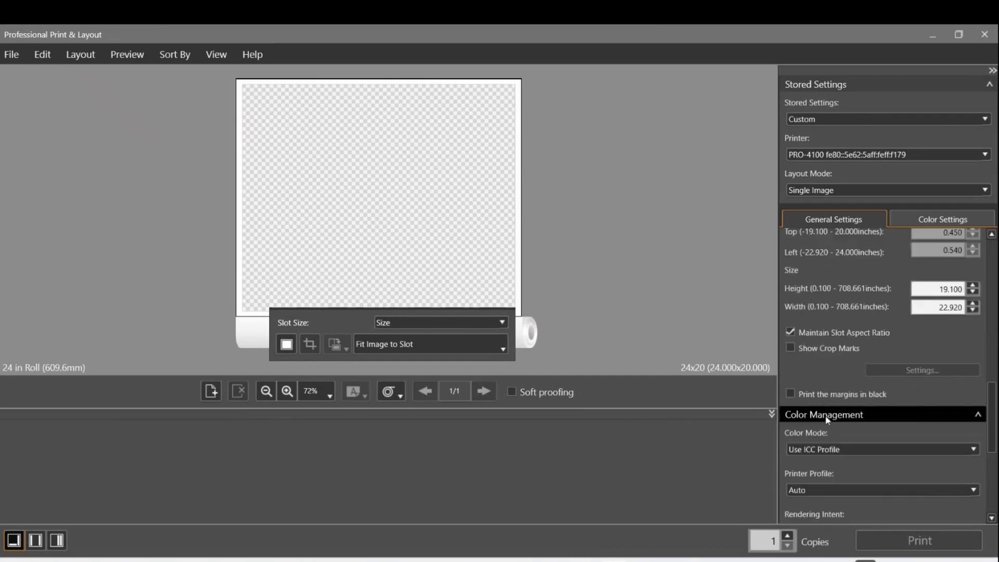
{"action": "scroll", "coordinate": [846, 398], "scroll_direction": "down", "scroll_amount": 1}
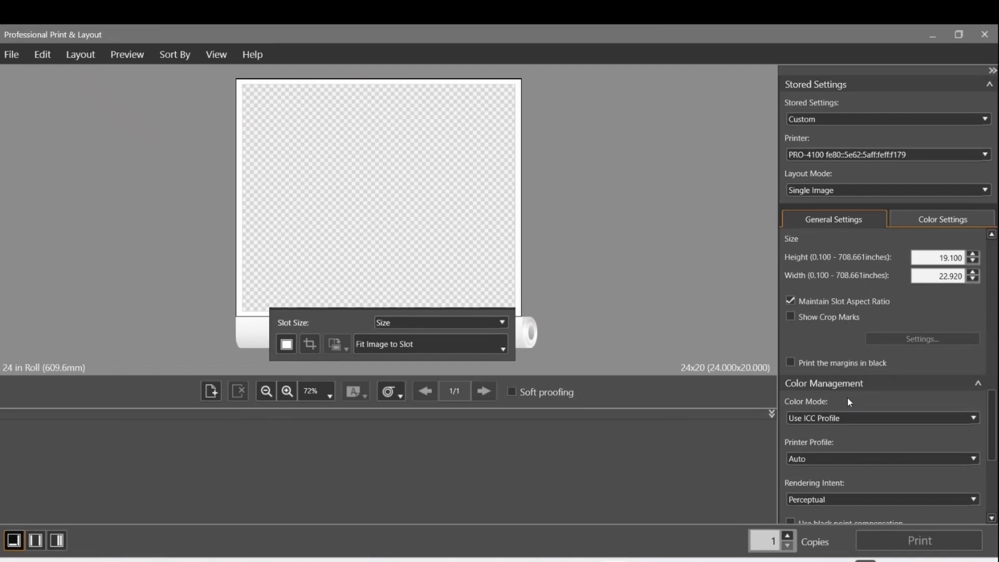
{"action": "scroll", "coordinate": [853, 407], "scroll_direction": "down", "scroll_amount": 1}
{"action": "left_click", "coordinate": [854, 385]}
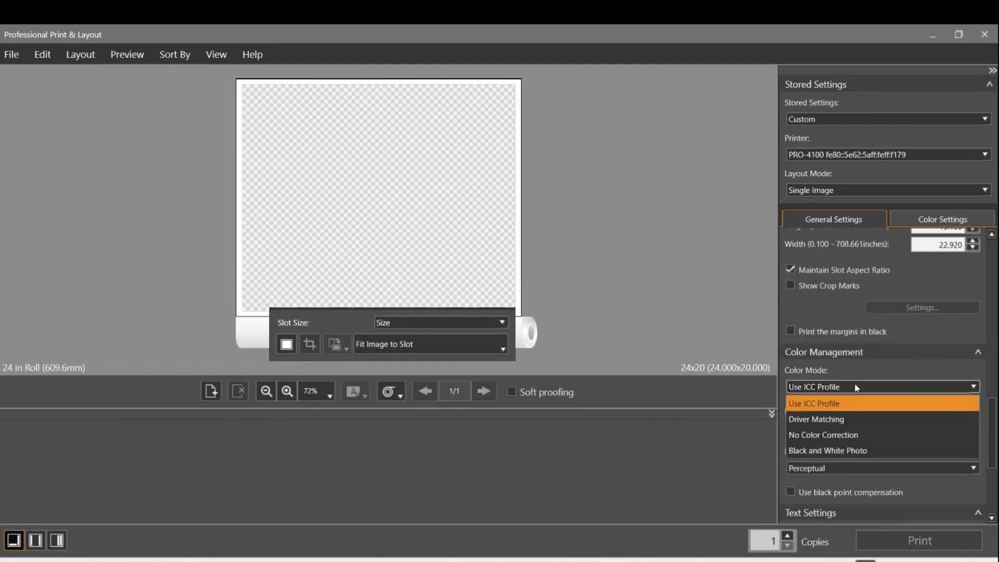
{"action": "left_click", "coordinate": [858, 372]}
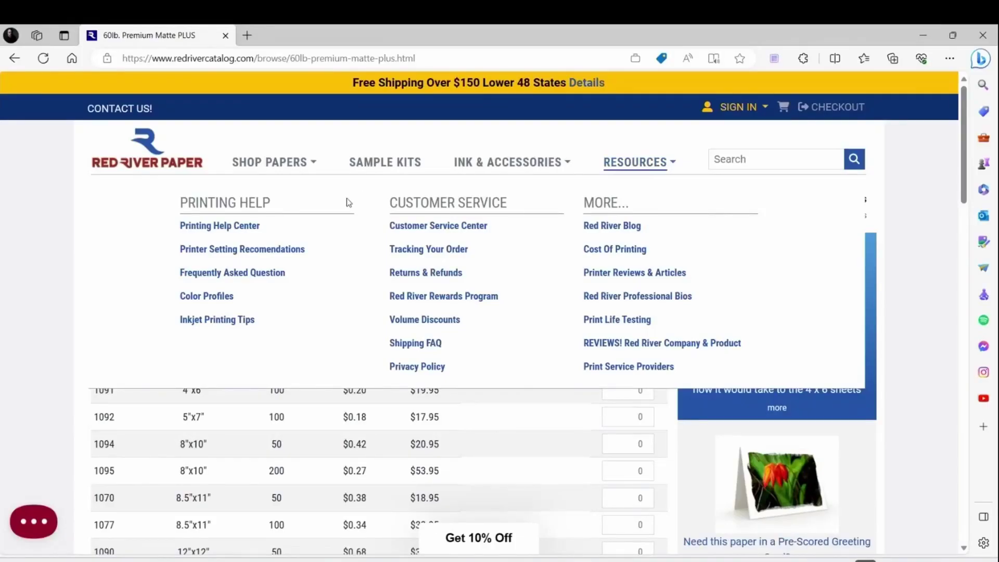
Open Red River's colour profiles for Canon PRO Models PRO-2100 PRO-4100 PRO-6100
{"action": "left_click", "coordinate": [201, 297]}
{"action": "scroll", "coordinate": [283, 300], "scroll_direction": "down", "scroll_amount": 1}
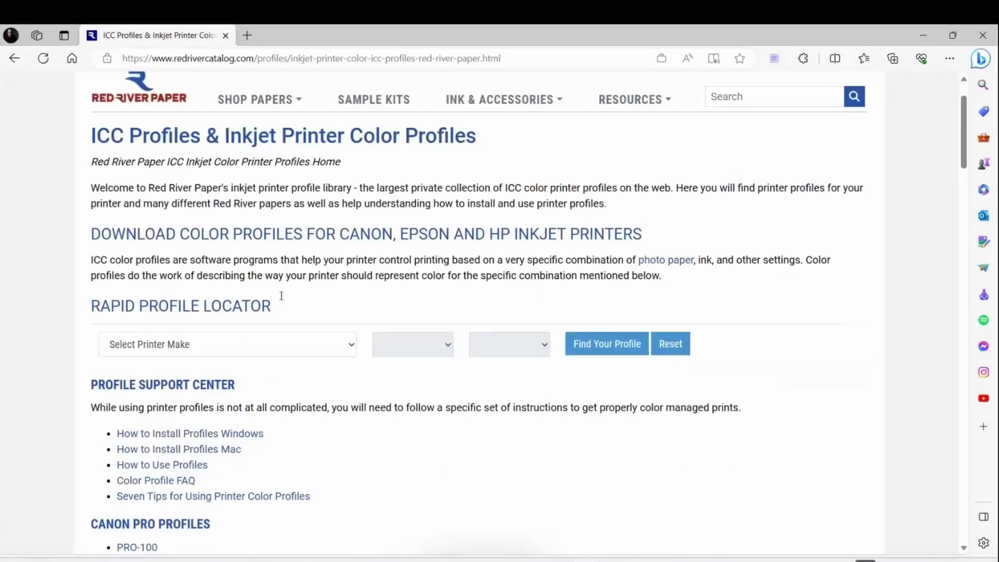
{"action": "left_click", "coordinate": [252, 339]}
{"action": "left_click", "coordinate": [262, 368]}
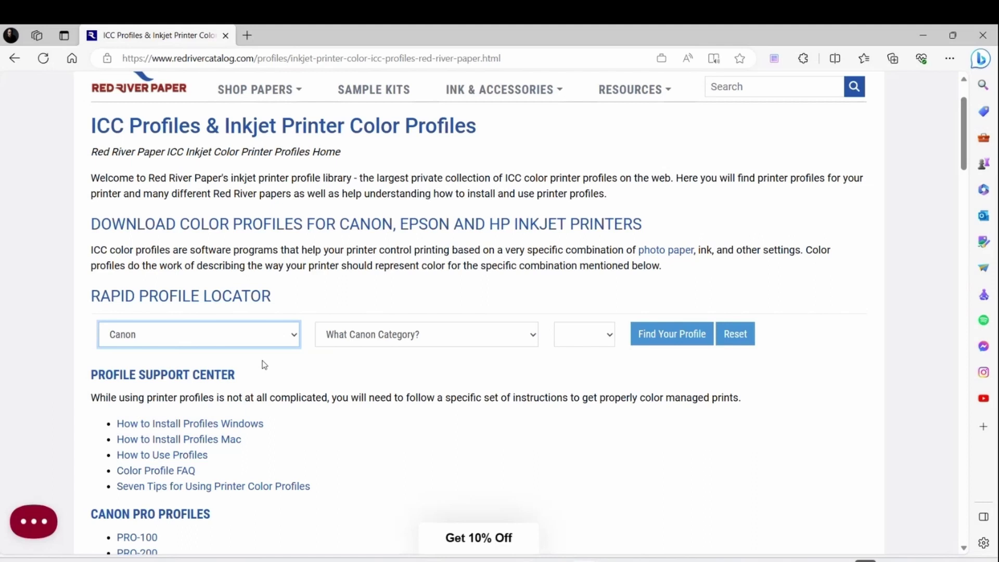
{"action": "left_click", "coordinate": [398, 339]}
{"action": "left_click", "coordinate": [393, 369]}
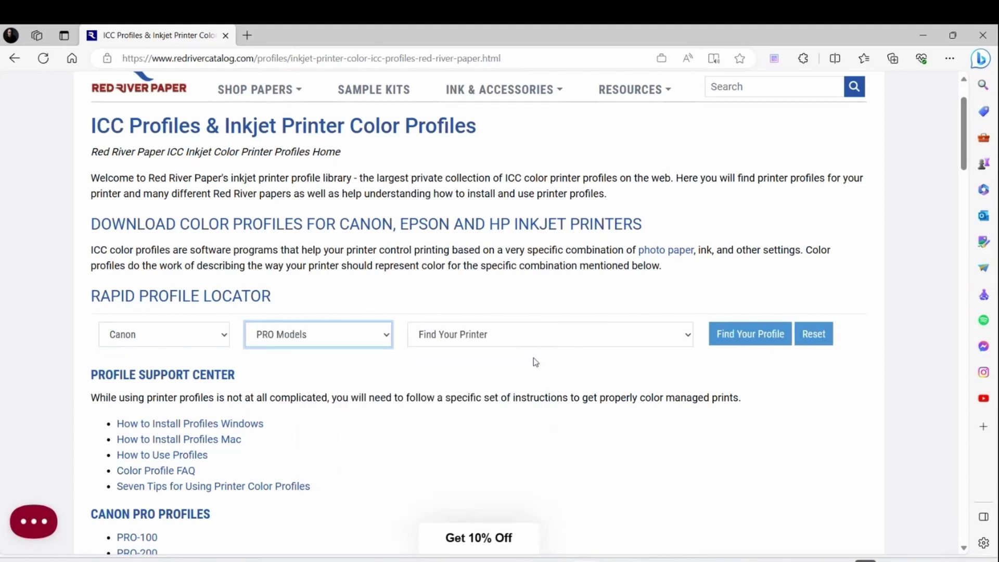
{"action": "left_click", "coordinate": [556, 346]}
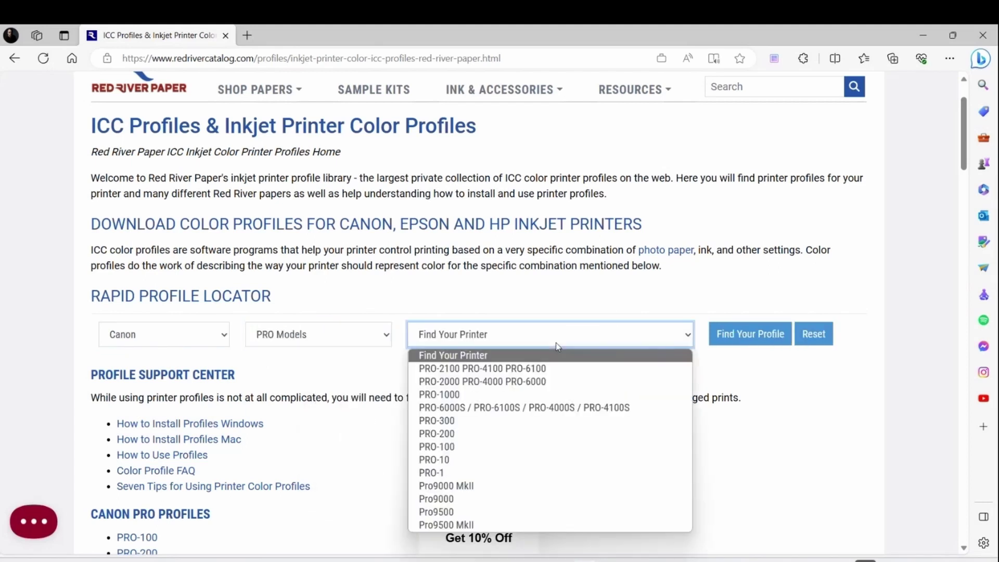
{"action": "left_click", "coordinate": [545, 368]}
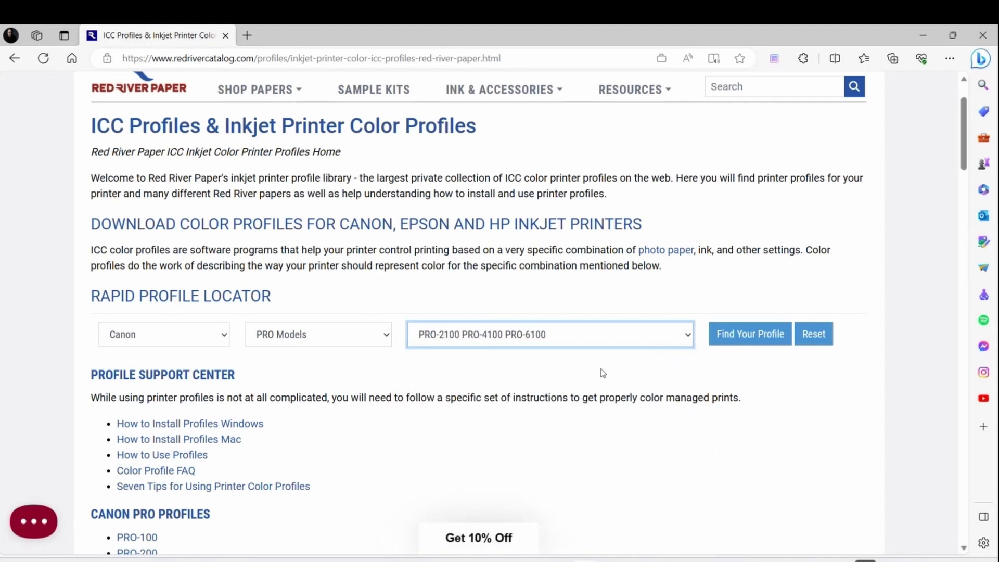
{"action": "left_click", "coordinate": [746, 341]}
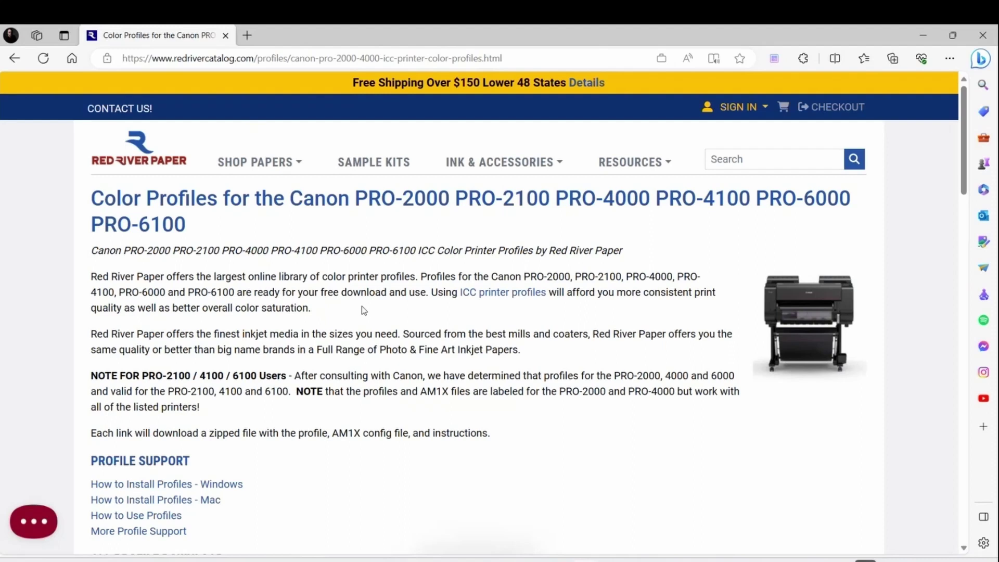
Search the profiles page for 'matte' and download the Premium Matte profile zip
{"action": "scroll", "coordinate": [362, 308], "scroll_direction": "down", "scroll_amount": 1}
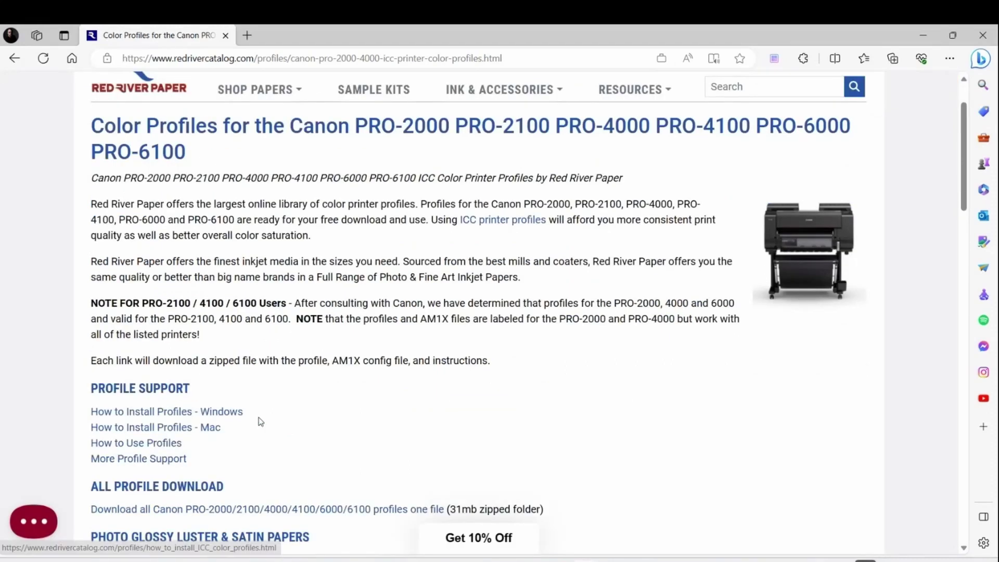
{"action": "scroll", "coordinate": [229, 400], "scroll_direction": "down", "scroll_amount": 2}
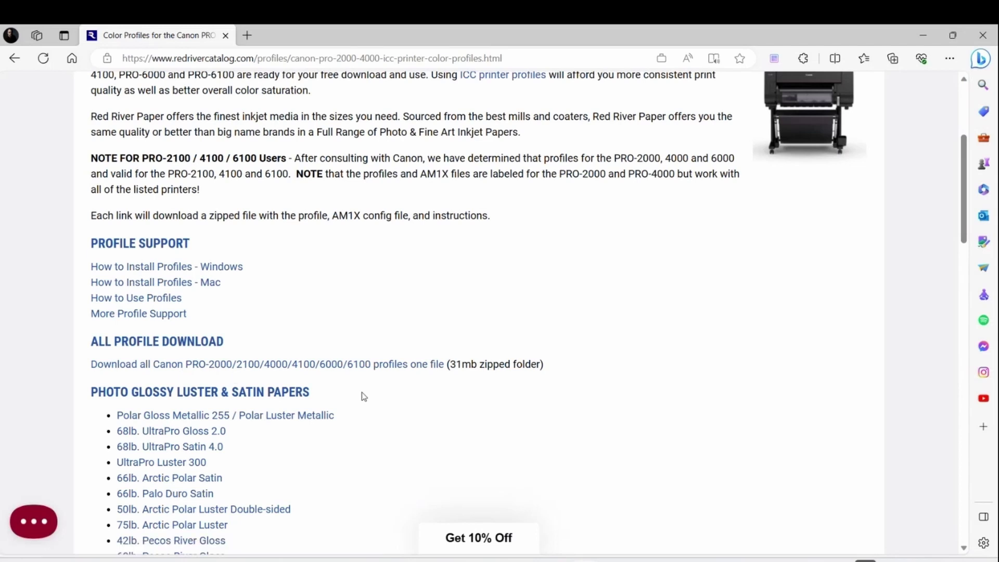
{"action": "key", "text": "ctrl+f"}
{"action": "type", "text": "matte"}
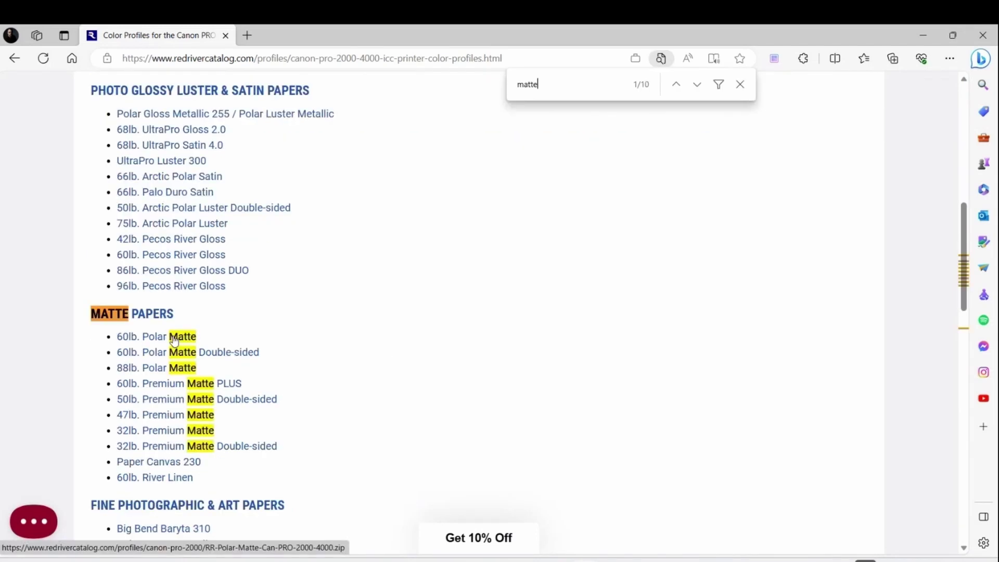
{"action": "left_click", "coordinate": [156, 419]}
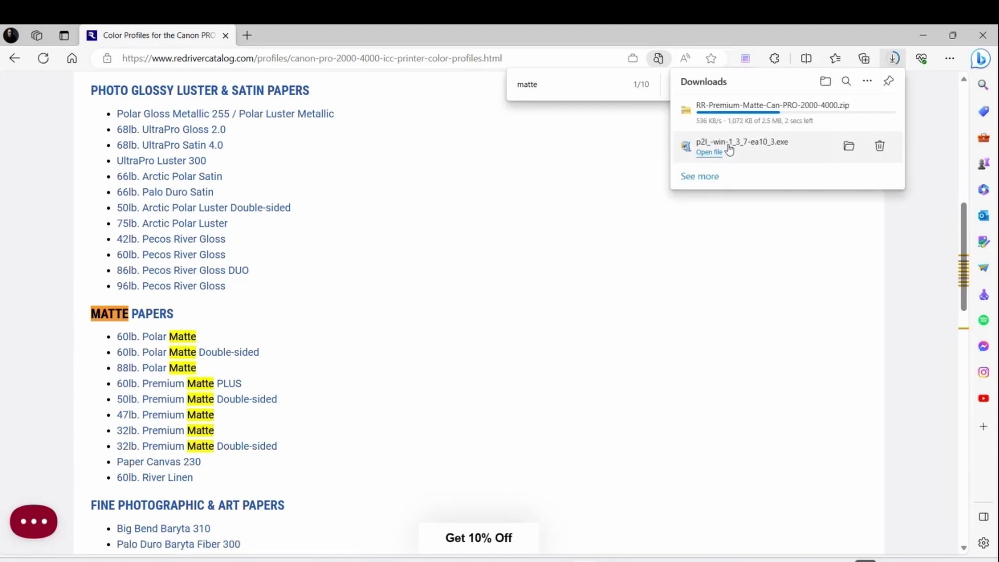
{"action": "left_click", "coordinate": [704, 120]}
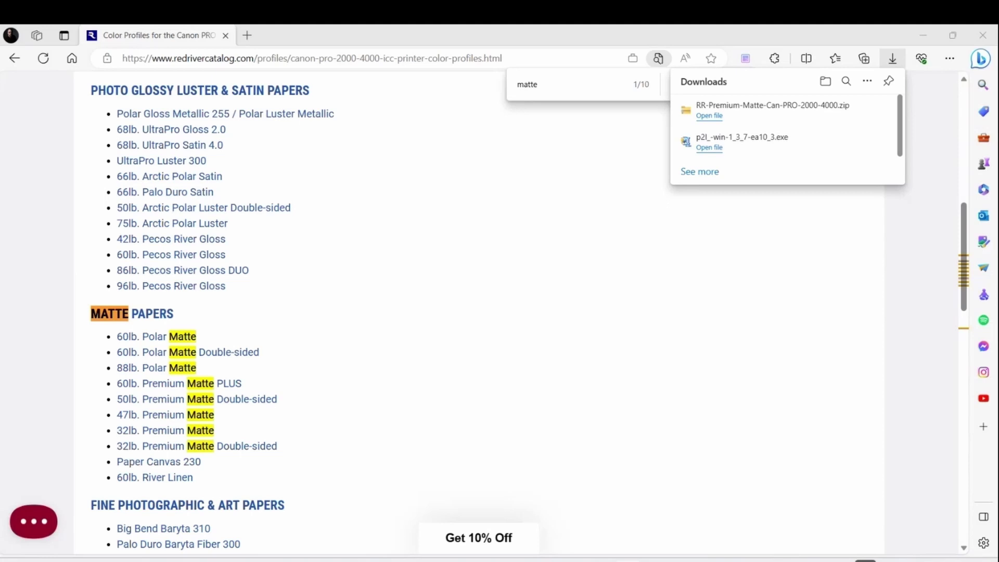
Copy the AM1X file, instructions PDF and RR Premium Matte ICC profile from the zip to the Desktop
{"action": "left_click", "coordinate": [709, 115]}
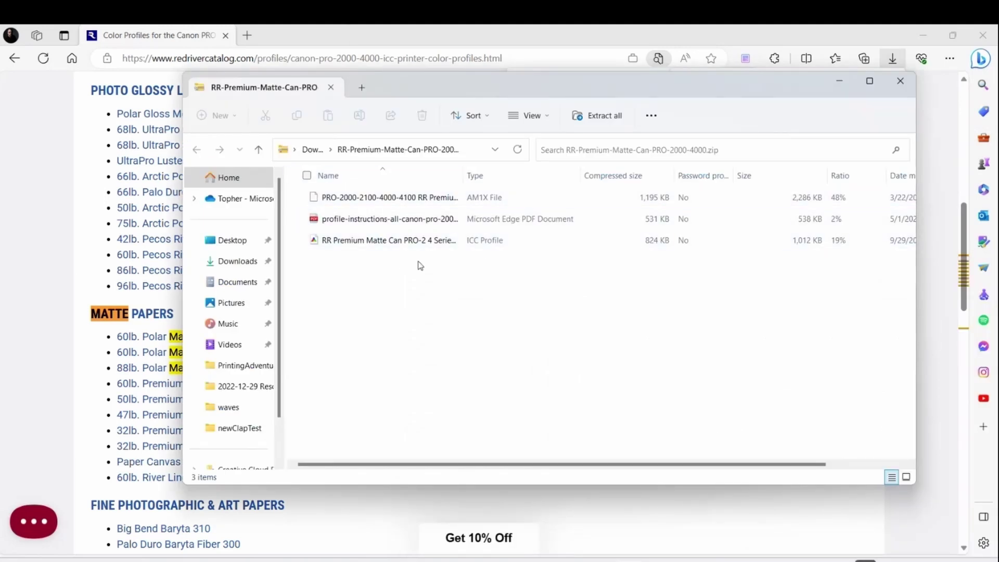
{"action": "left_click_drag", "start_coordinate": [417, 263], "coordinate": [232, 240]}
{"action": "left_click", "coordinate": [485, 247]}
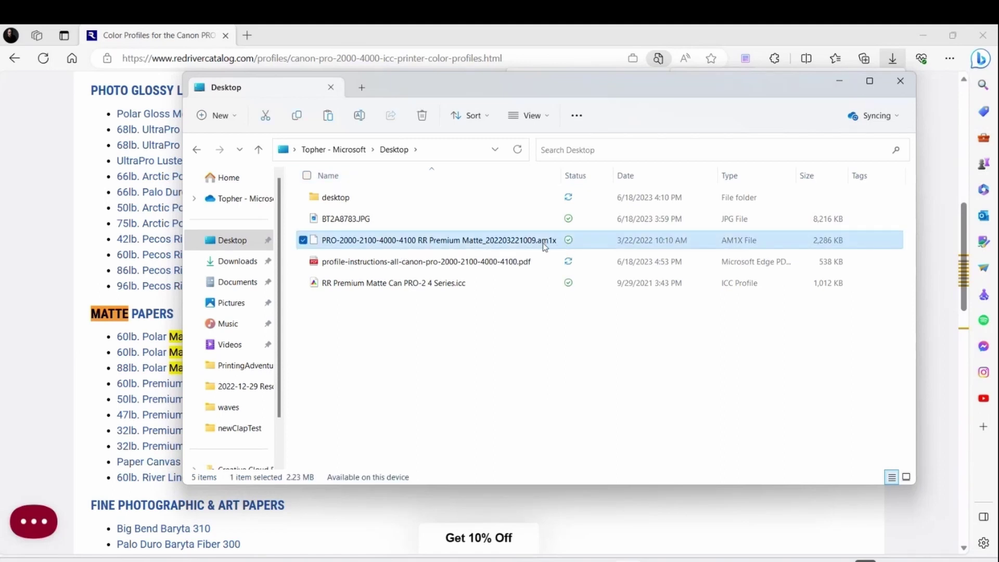
{"action": "left_click", "coordinate": [394, 287]}
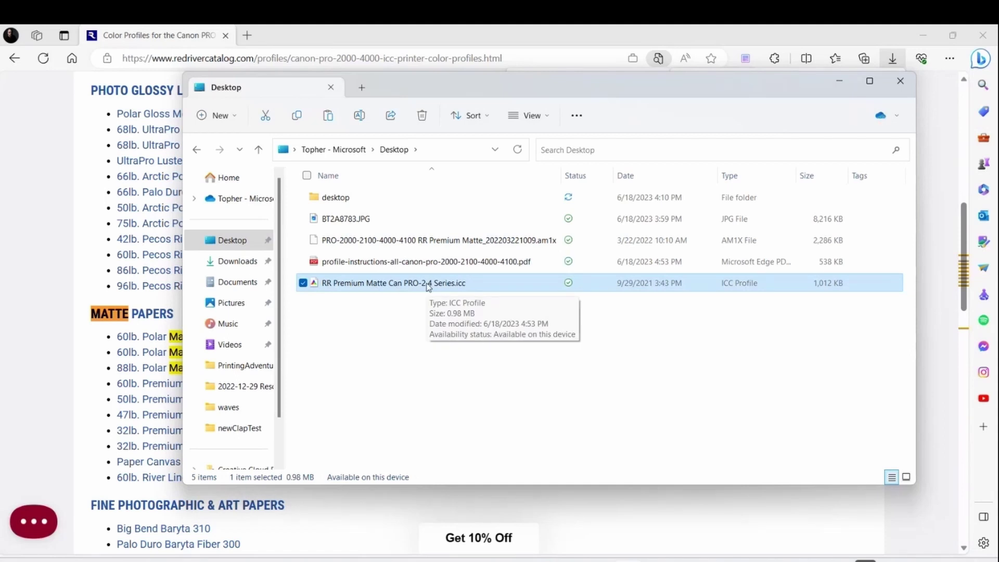
{"action": "left_click", "coordinate": [475, 244]}
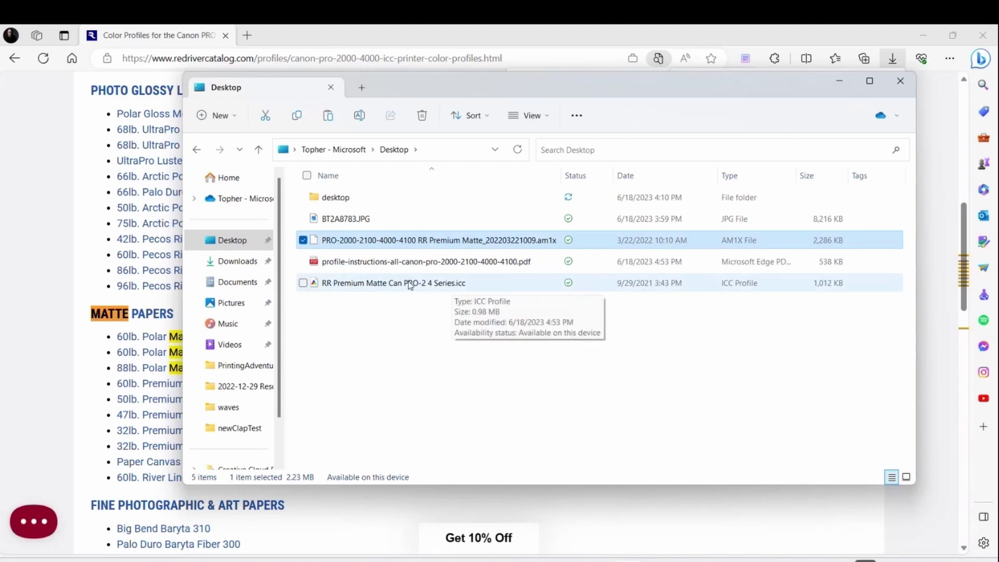
Try Black and White Photo colour mode, then set the colour mode back to Use ICC Profile
{"action": "left_click", "coordinate": [840, 387]}
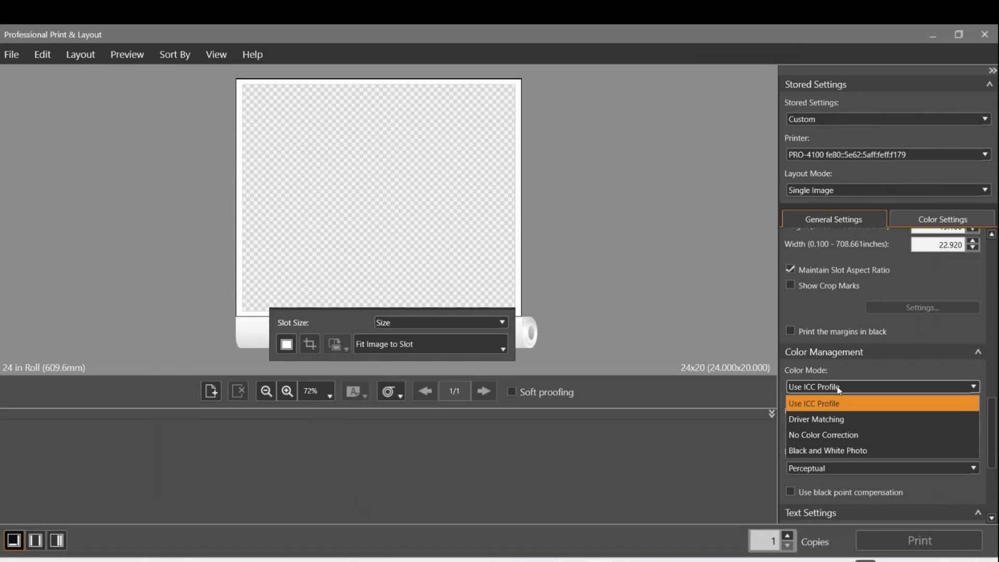
{"action": "left_click", "coordinate": [846, 451]}
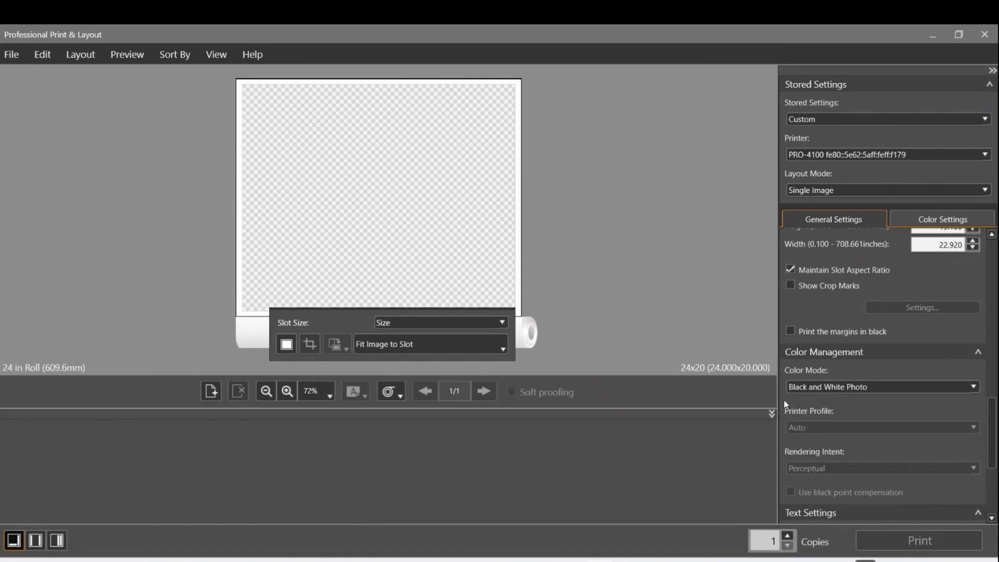
{"action": "scroll", "coordinate": [785, 404], "scroll_direction": "down", "scroll_amount": 3}
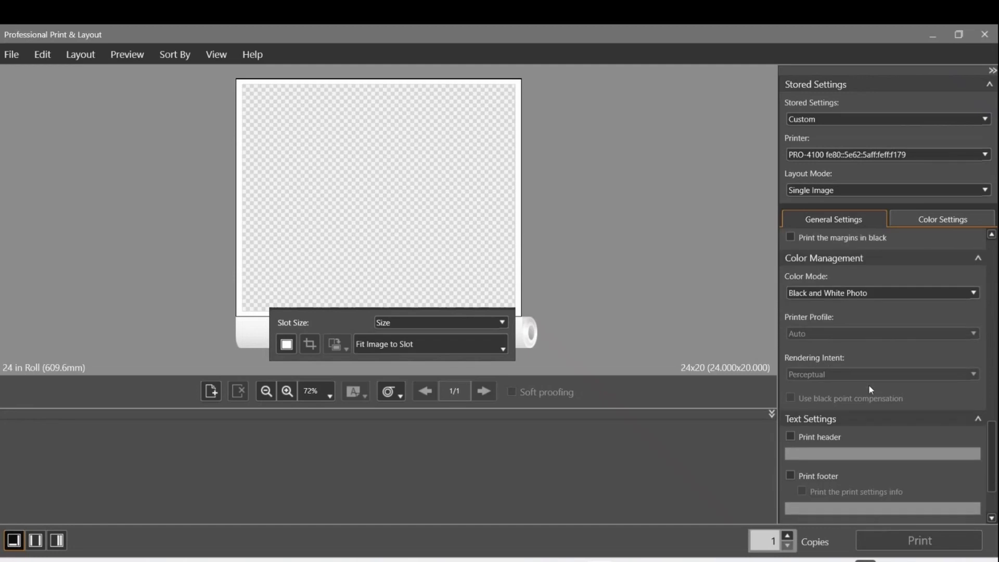
{"action": "scroll", "coordinate": [869, 384], "scroll_direction": "down", "scroll_amount": 1}
{"action": "scroll", "coordinate": [869, 380], "scroll_direction": "up", "scroll_amount": 5}
{"action": "left_click", "coordinate": [858, 421]}
{"action": "left_click", "coordinate": [858, 429]}
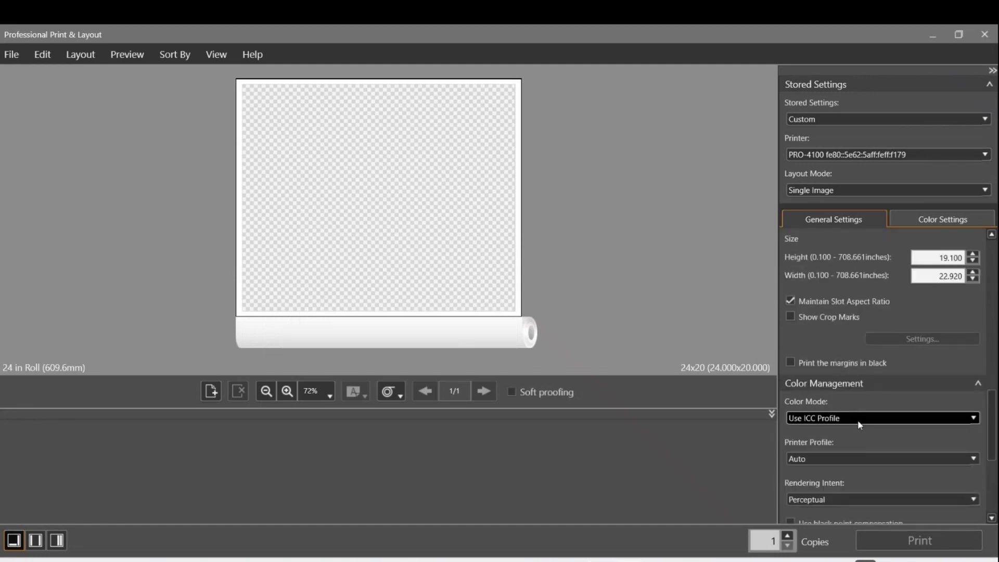
{"action": "scroll", "coordinate": [853, 427], "scroll_direction": "down", "scroll_amount": 2}
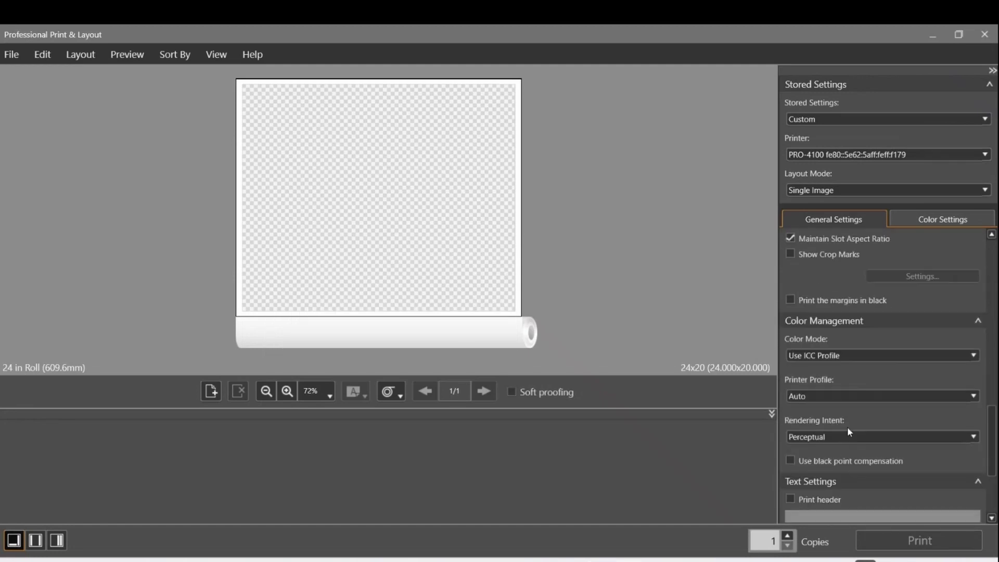
Choose the RR Premium Matte printer profile and turn on black point compensation
{"action": "left_click", "coordinate": [857, 394]}
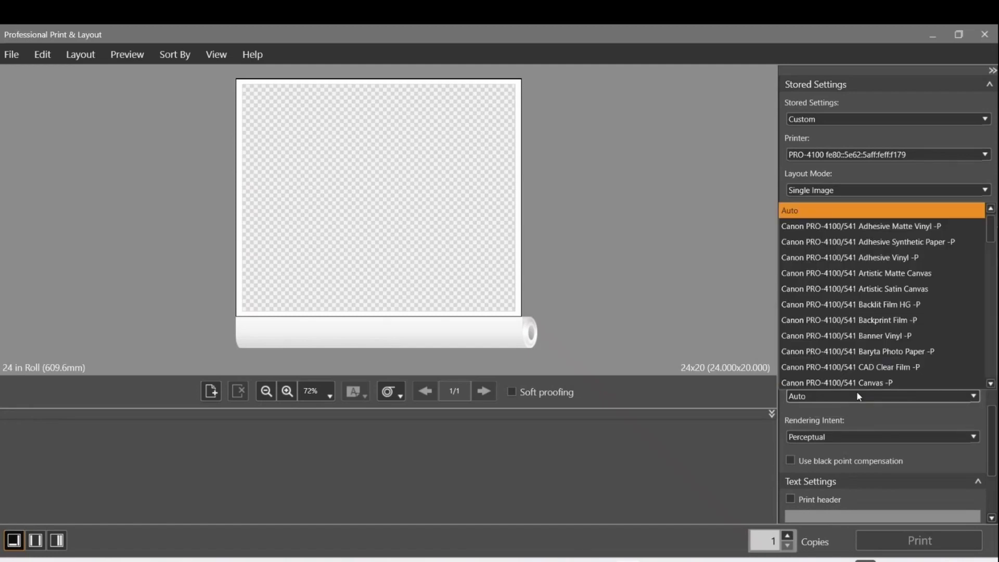
{"action": "scroll", "coordinate": [863, 382], "scroll_direction": "down", "scroll_amount": 10}
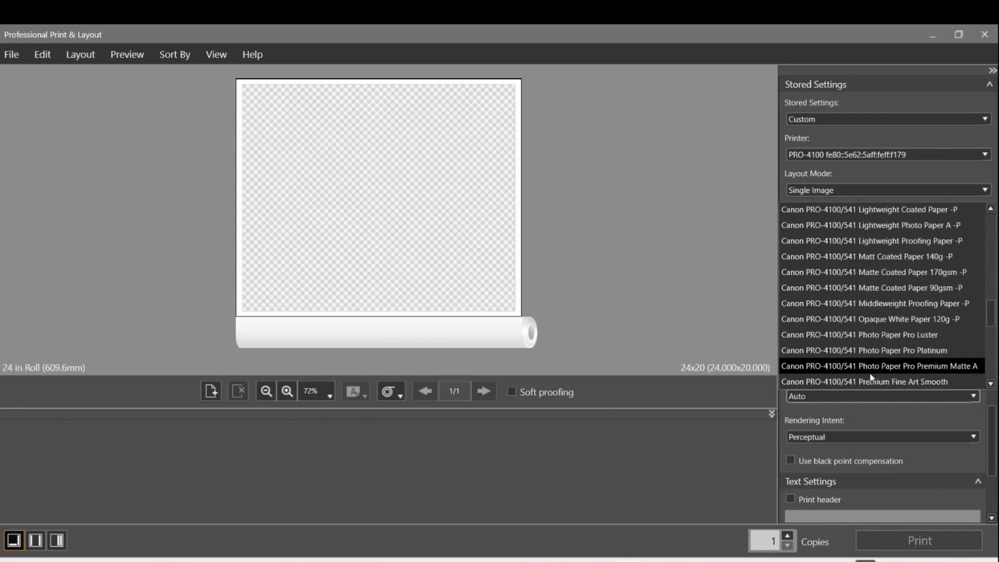
{"action": "scroll", "coordinate": [871, 377], "scroll_direction": "down", "scroll_amount": 7}
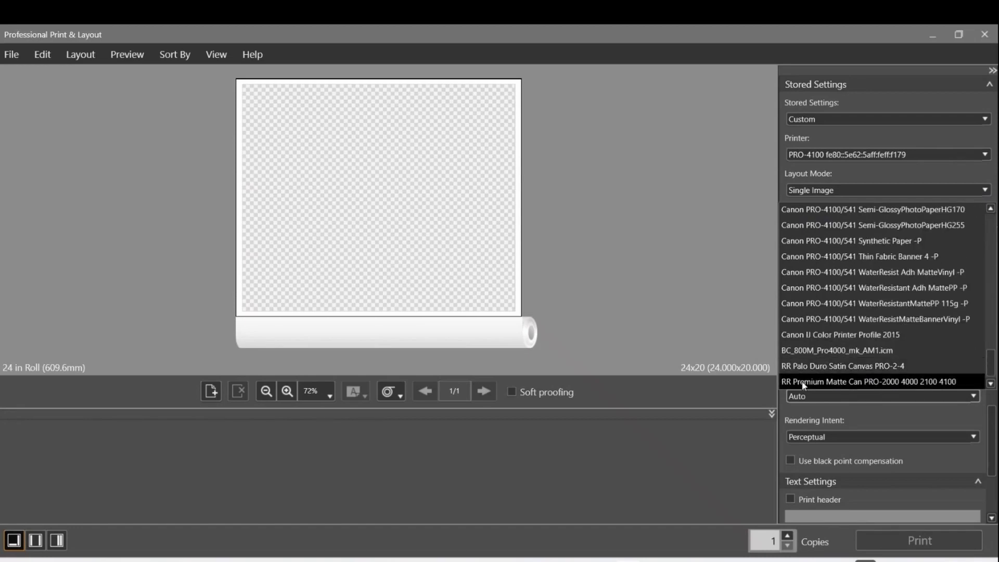
{"action": "left_click", "coordinate": [882, 383]}
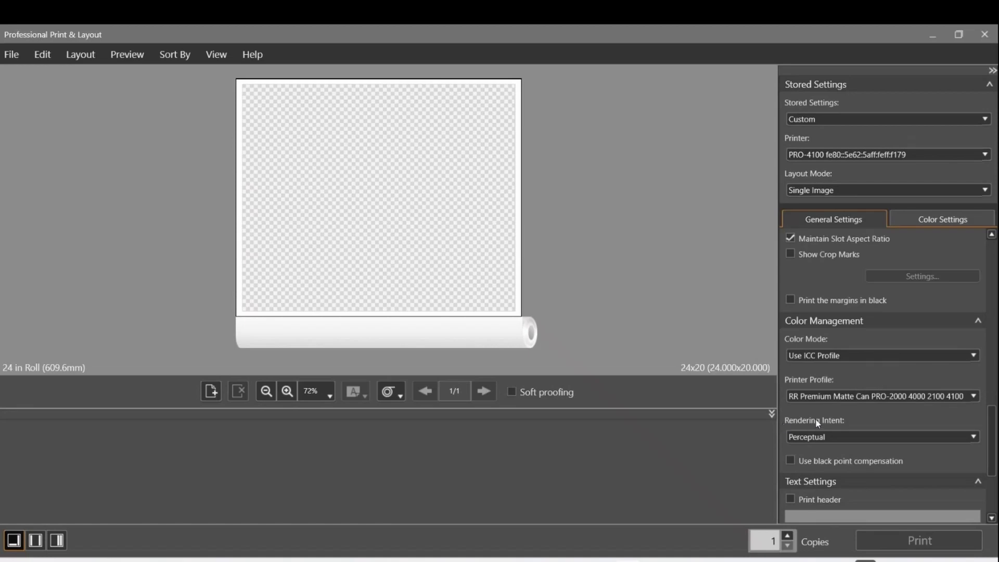
{"action": "scroll", "coordinate": [816, 416], "scroll_direction": "down", "scroll_amount": 2}
{"action": "left_click", "coordinate": [818, 402]}
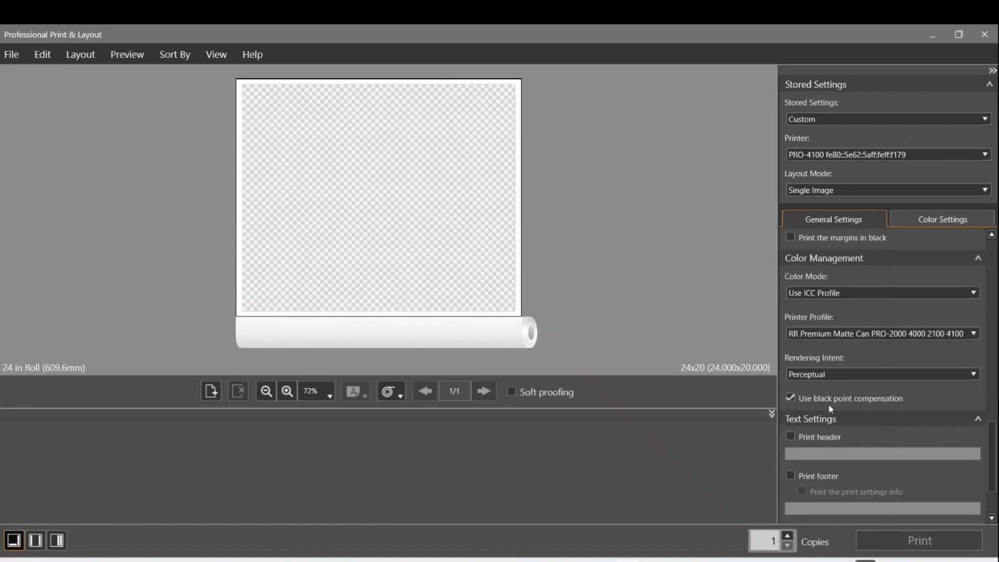
{"action": "scroll", "coordinate": [878, 426], "scroll_direction": "down", "scroll_amount": 1}
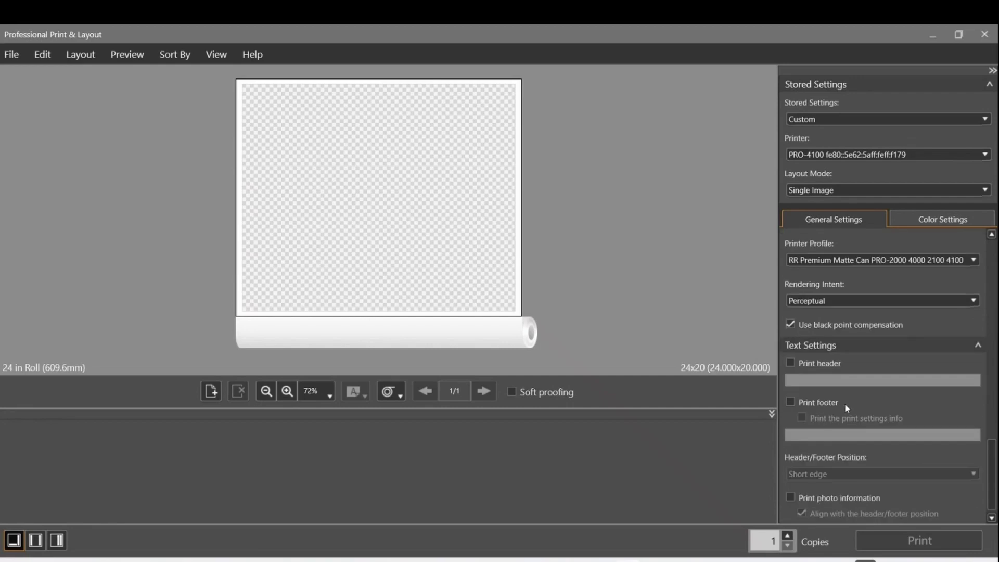
Show the Color Settings tab with the photo's colour adjustments
{"action": "left_click", "coordinate": [936, 220]}
{"action": "scroll", "coordinate": [927, 383], "scroll_direction": "down", "scroll_amount": 5}
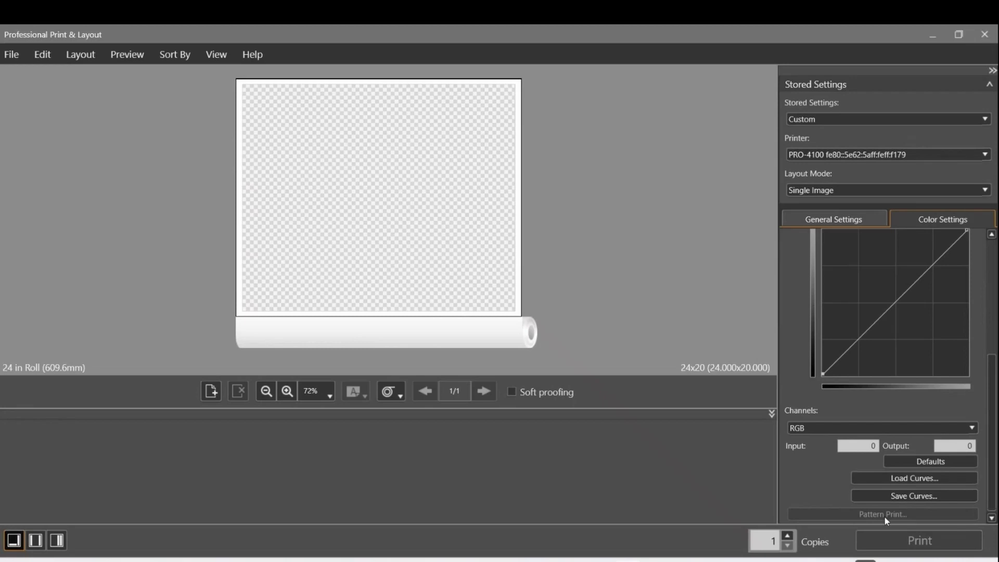
{"action": "scroll", "coordinate": [826, 485], "scroll_direction": "up", "scroll_amount": 5}
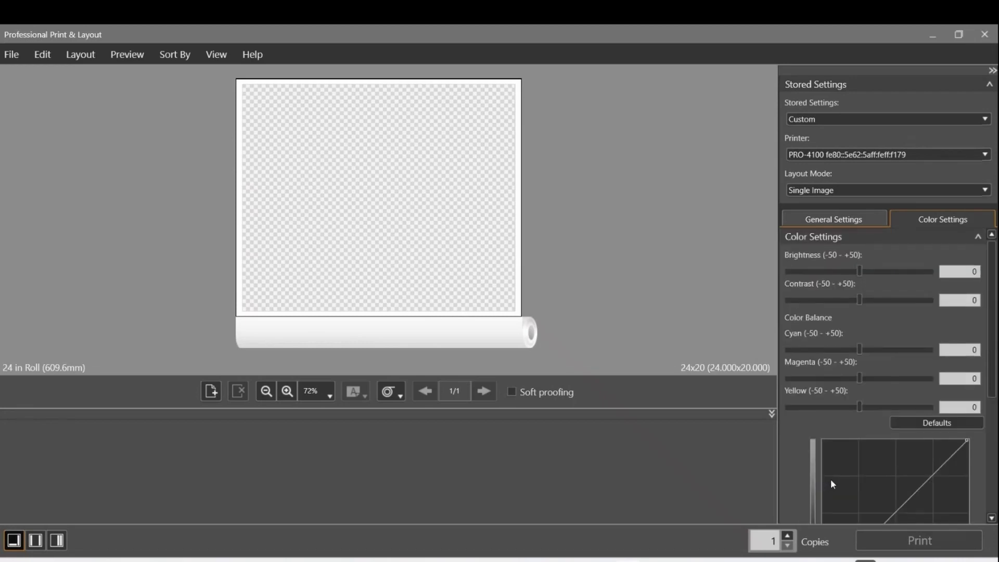
{"action": "scroll", "coordinate": [830, 478], "scroll_direction": "down", "scroll_amount": 3}
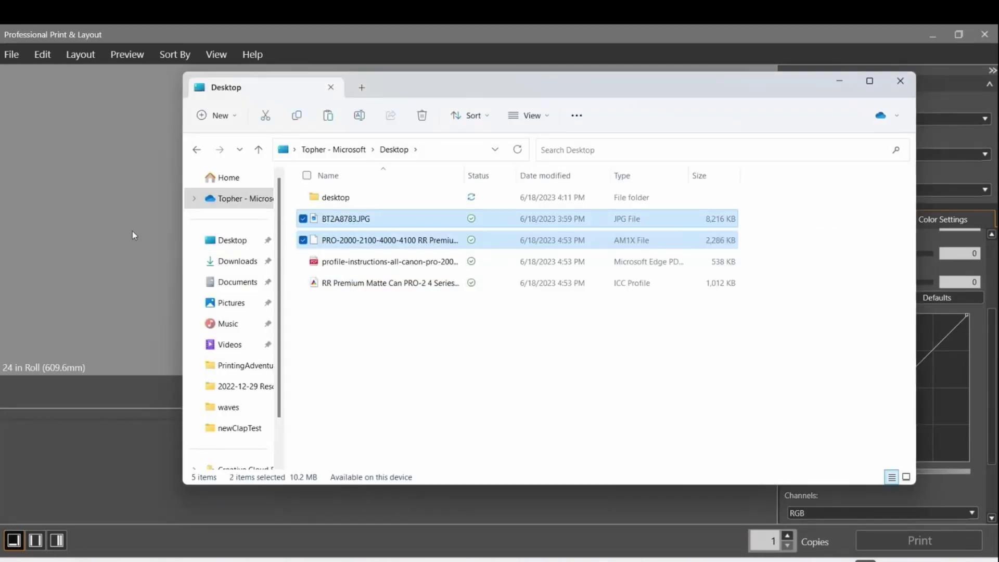
Place BT2A8783.JPG alone from File Explorer onto the 24x20 roll layout
{"action": "left_click_drag", "start_coordinate": [510, 92], "coordinate": [759, 190]}
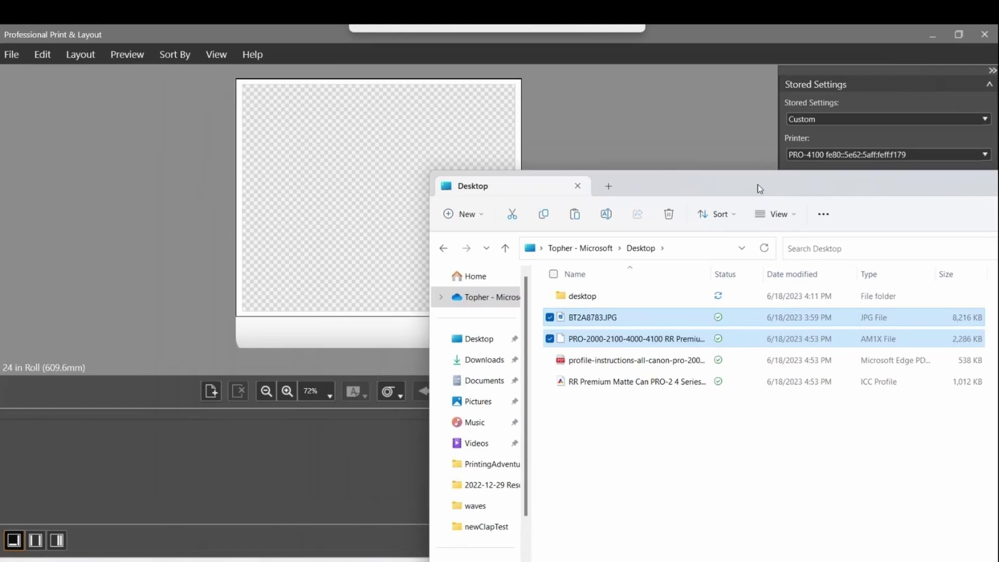
{"action": "left_click", "coordinate": [600, 320]}
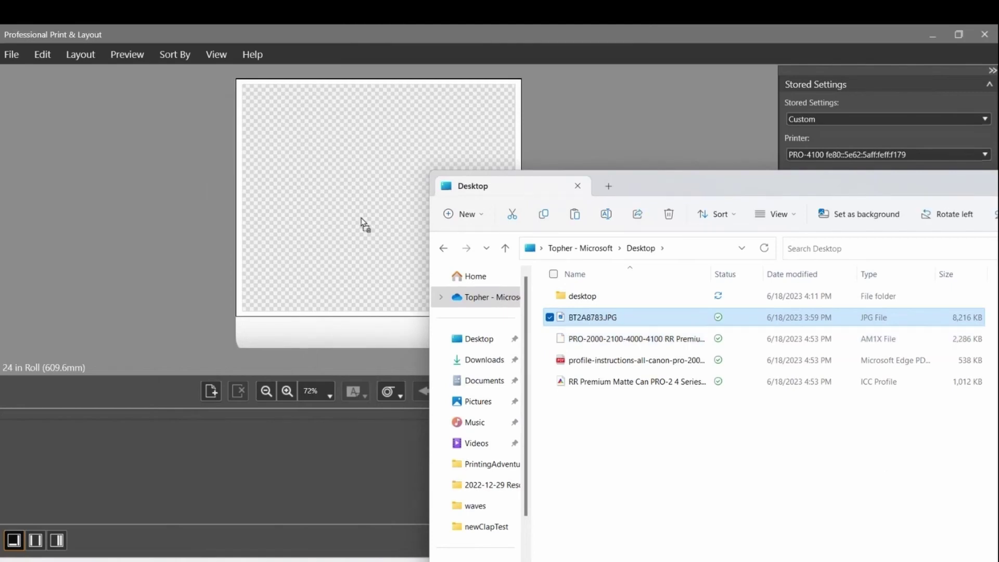
{"action": "left_click_drag", "start_coordinate": [782, 202], "coordinate": [780, 156]}
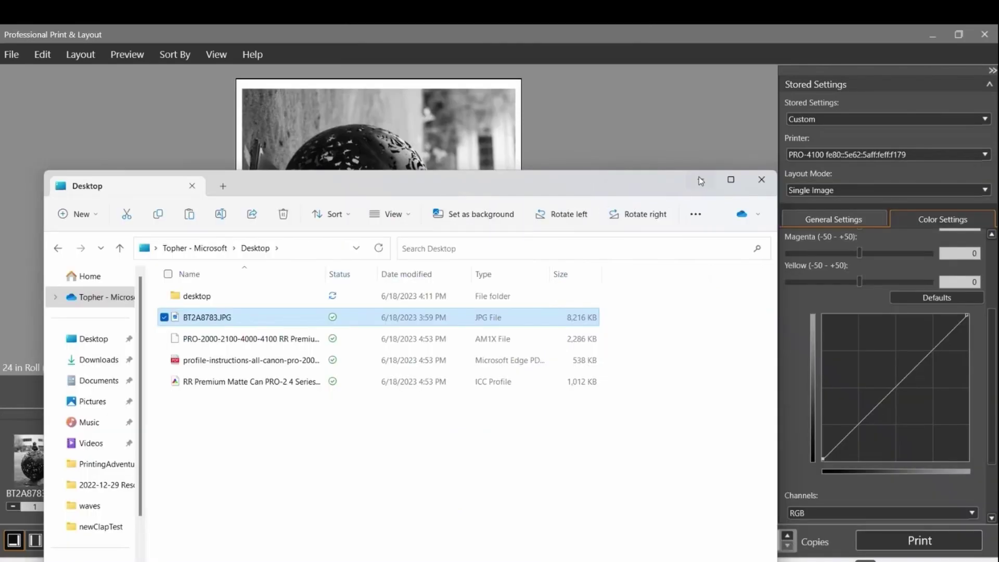
{"action": "key", "text": "alt+Tab"}
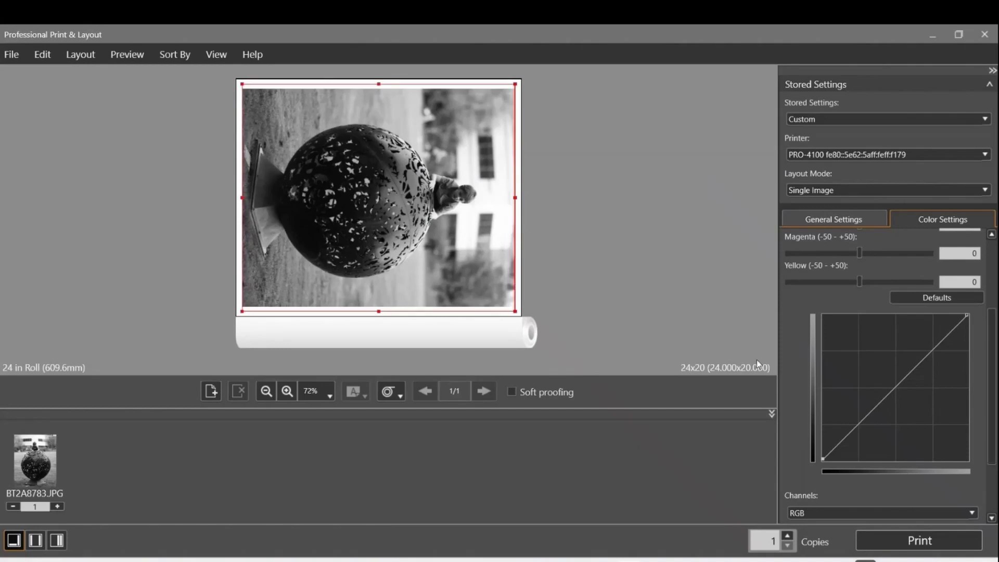
Set up a Brightness/Contrast pattern print on A3 paper
{"action": "scroll", "coordinate": [828, 285], "scroll_direction": "down", "scroll_amount": 3}
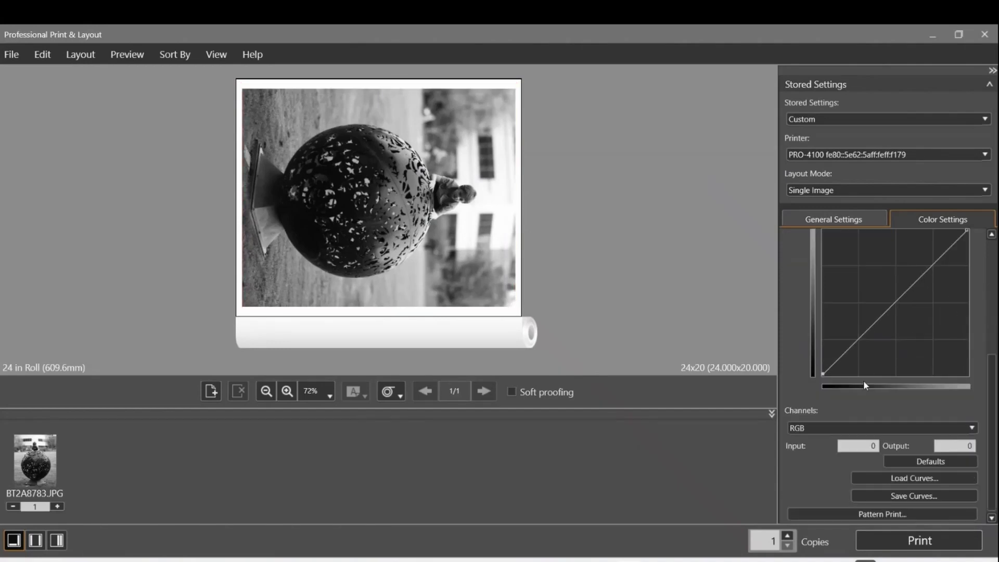
{"action": "left_click", "coordinate": [906, 514]}
{"action": "left_click_drag", "start_coordinate": [479, 115], "coordinate": [504, 58]}
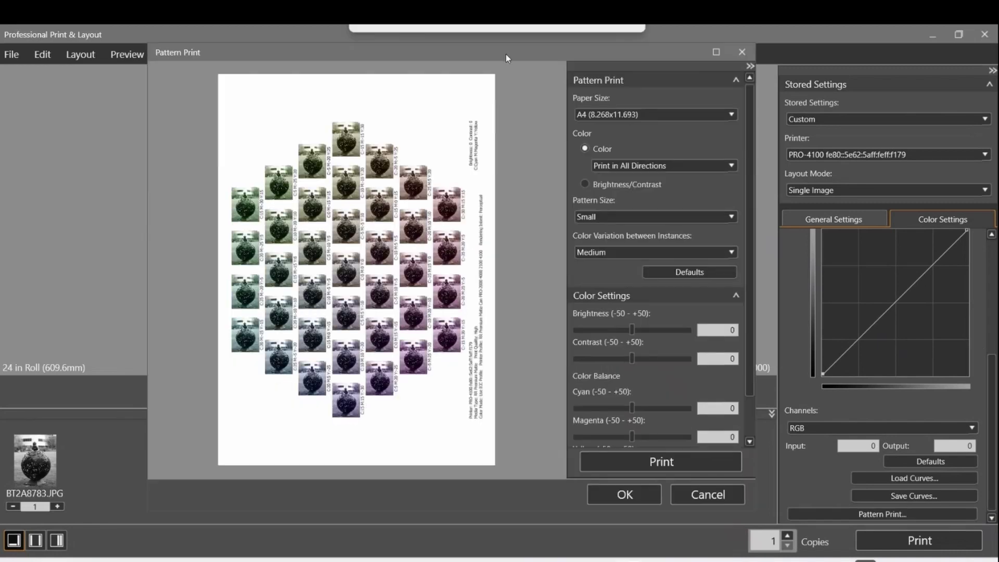
{"action": "left_click", "coordinate": [585, 184]}
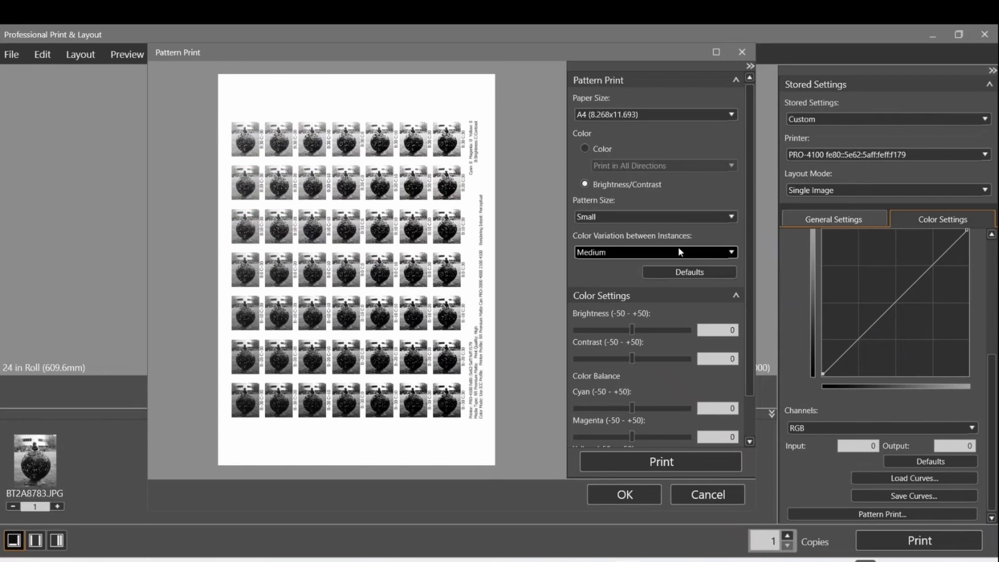
{"action": "left_click", "coordinate": [675, 114]}
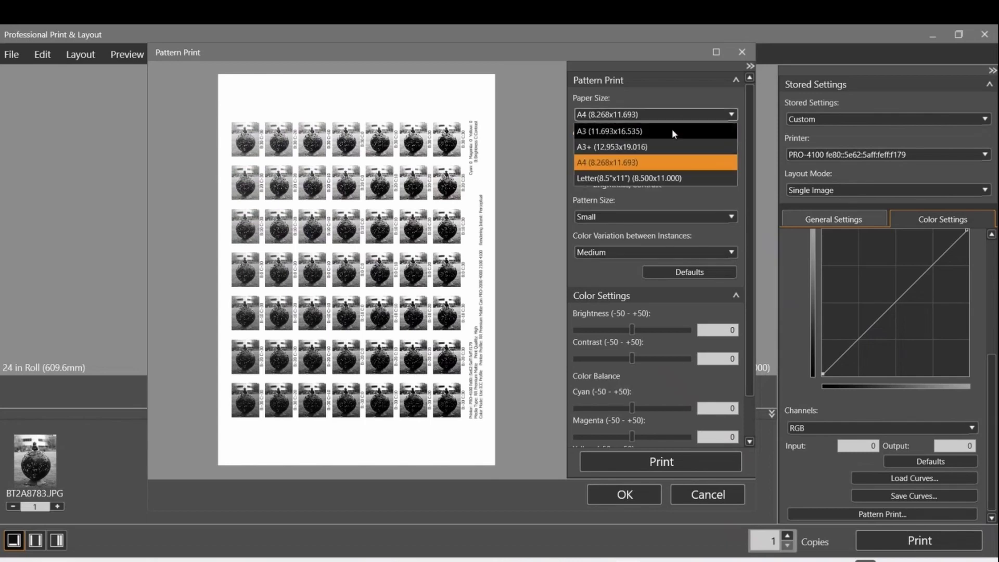
{"action": "left_click", "coordinate": [672, 133]}
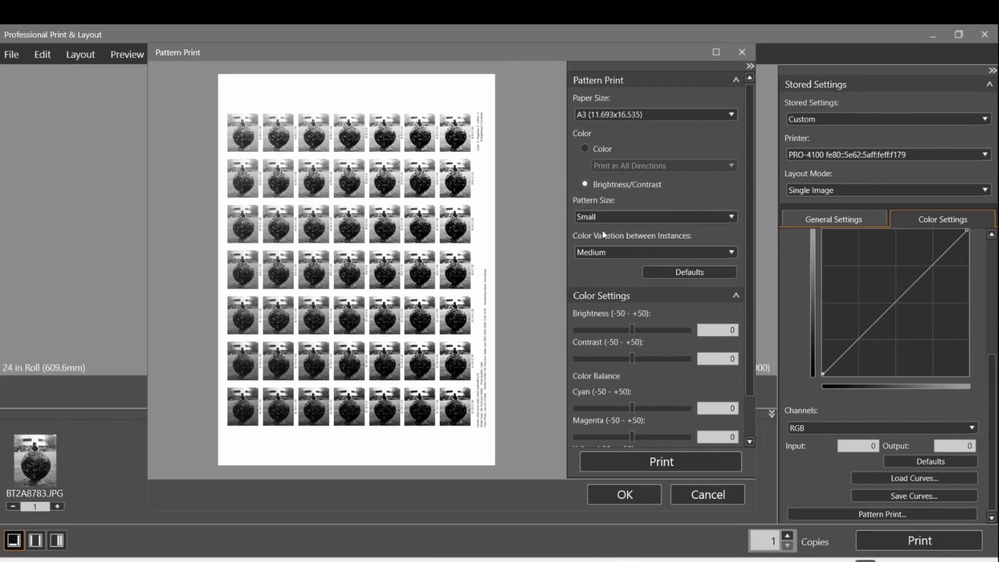
Use Small variation and Medium pattern size, then print the pattern test sheet
{"action": "left_click", "coordinate": [652, 253]}
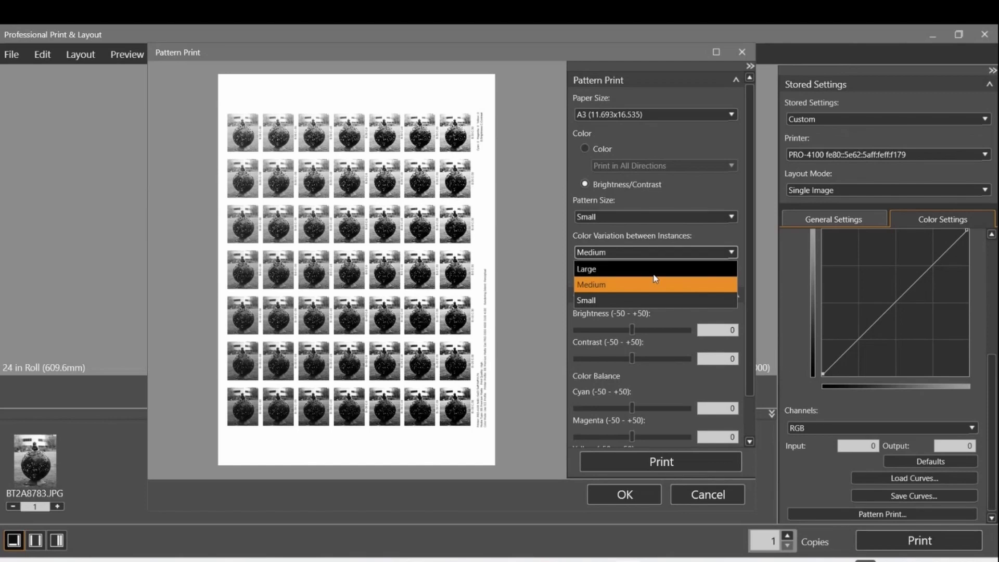
{"action": "left_click", "coordinate": [652, 298]}
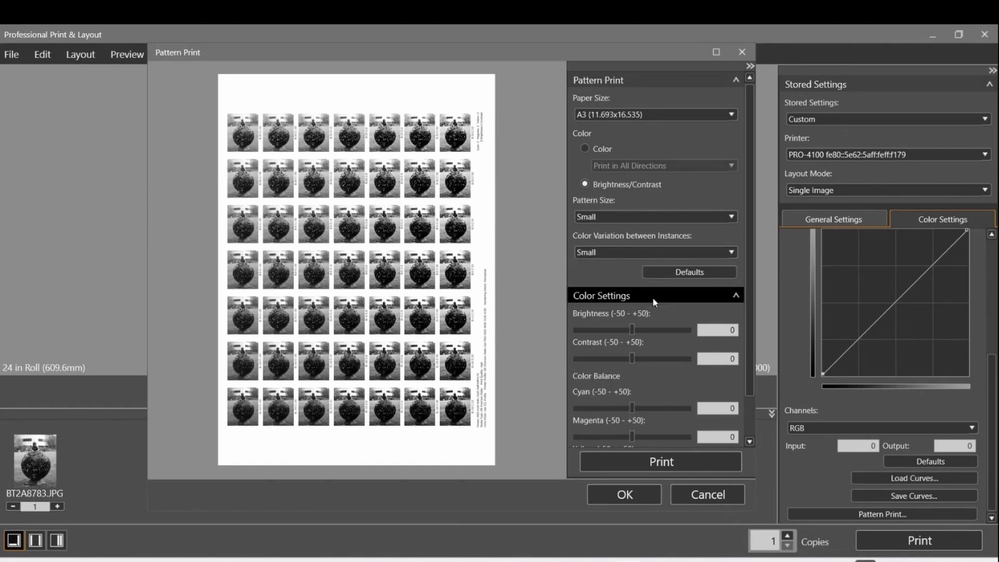
{"action": "left_click", "coordinate": [647, 223]}
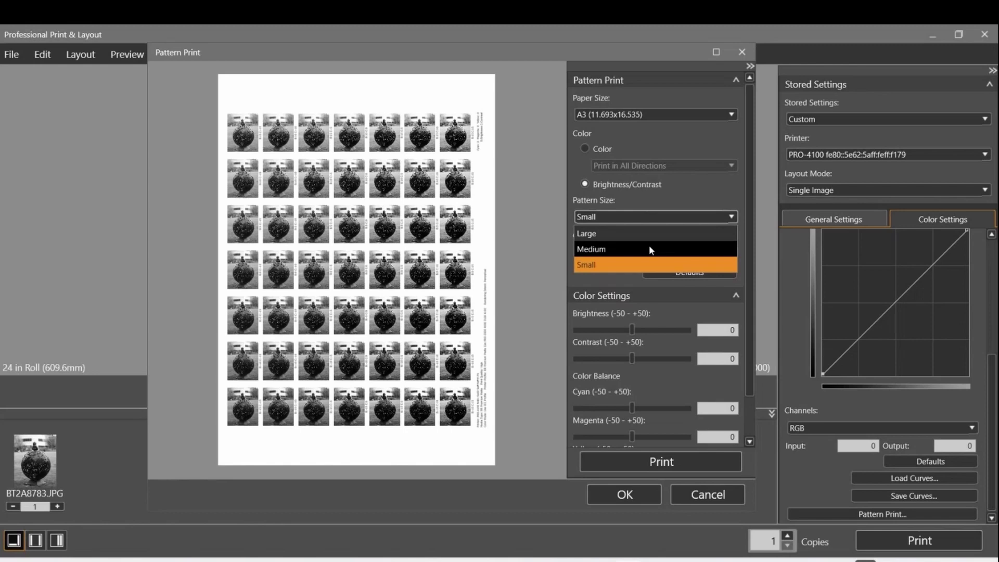
{"action": "left_click", "coordinate": [649, 246]}
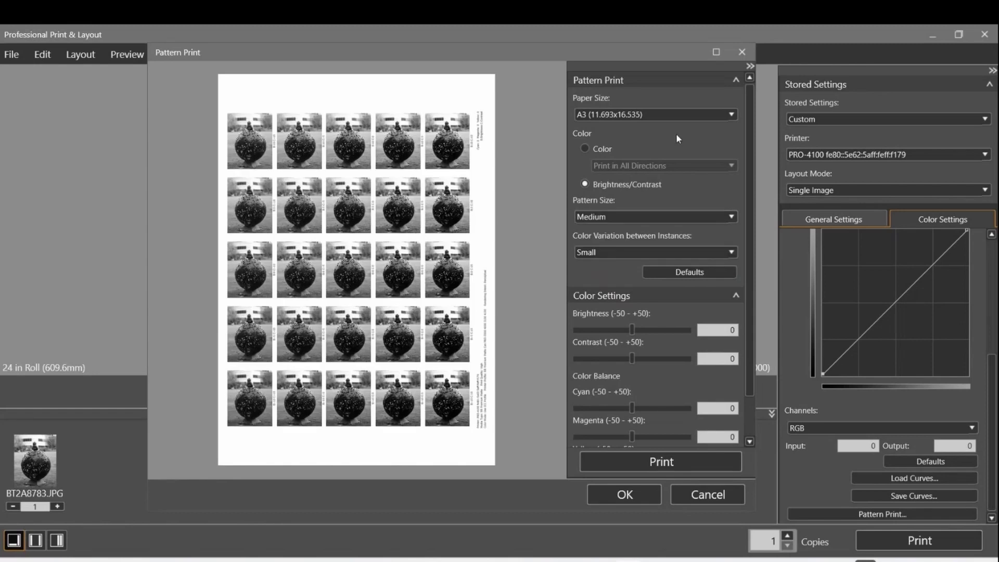
{"action": "scroll", "coordinate": [651, 261], "scroll_direction": "down", "scroll_amount": 1}
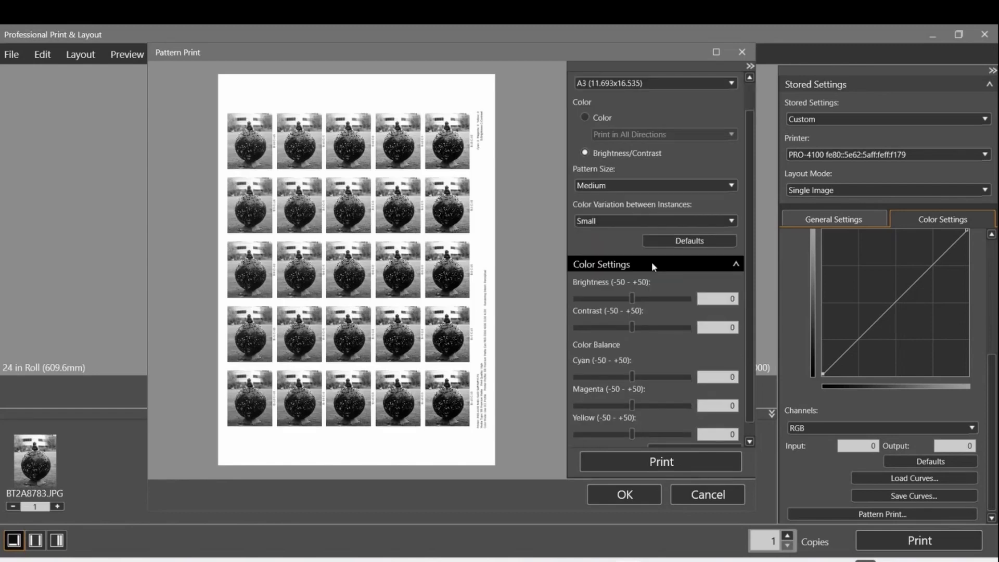
{"action": "left_click", "coordinate": [691, 464]}
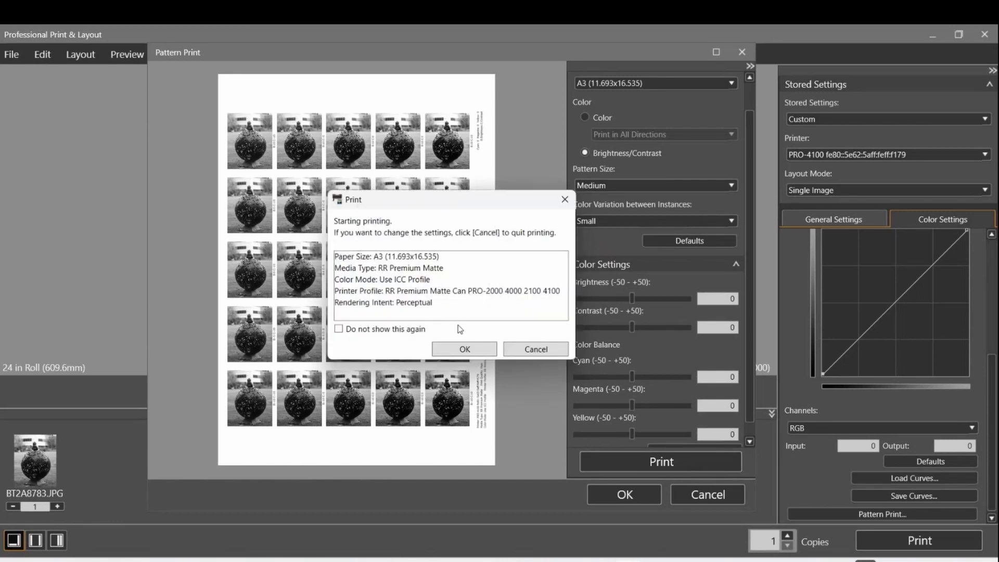
{"action": "left_click", "coordinate": [475, 350]}
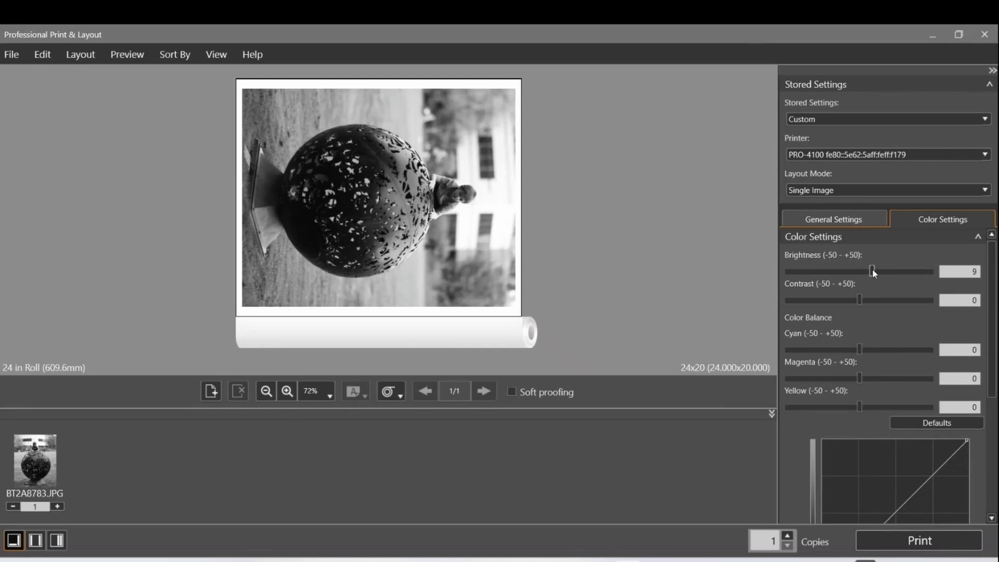
Set the photo's brightness to 15 and contrast to -10
{"action": "left_click_drag", "start_coordinate": [873, 270], "coordinate": [874, 269]}
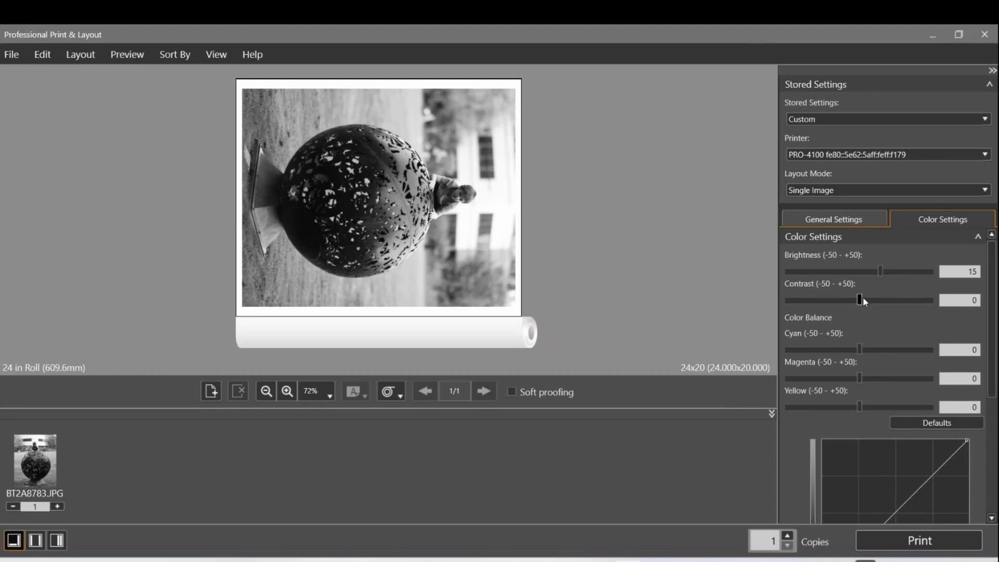
{"action": "left_click_drag", "start_coordinate": [859, 300], "coordinate": [855, 299]}
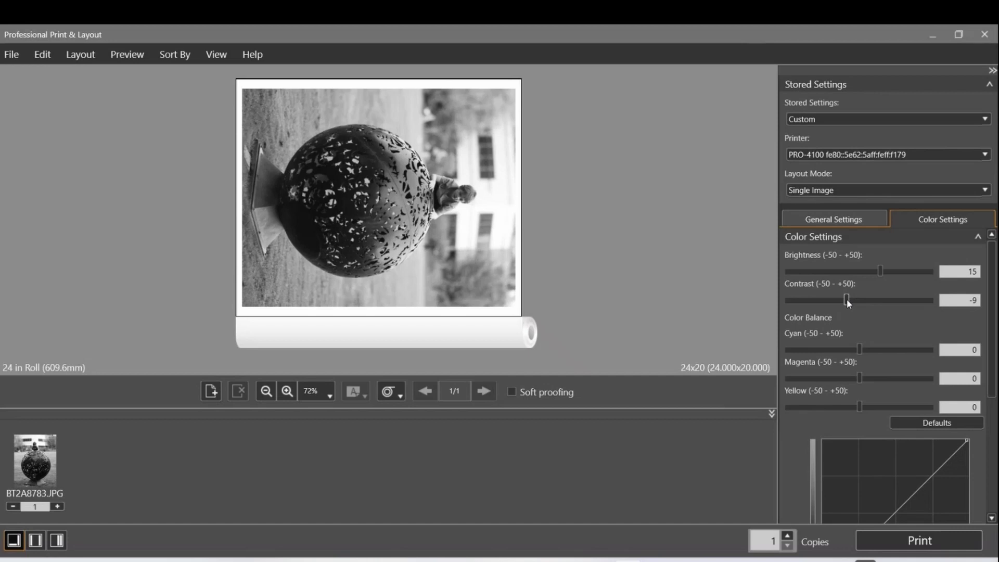
{"action": "left_click_drag", "start_coordinate": [847, 299], "coordinate": [845, 299]}
Check General Settings for RR Premium Matte media and 24x20 paper, and select the photo on the layout
{"action": "left_click", "coordinate": [841, 220]}
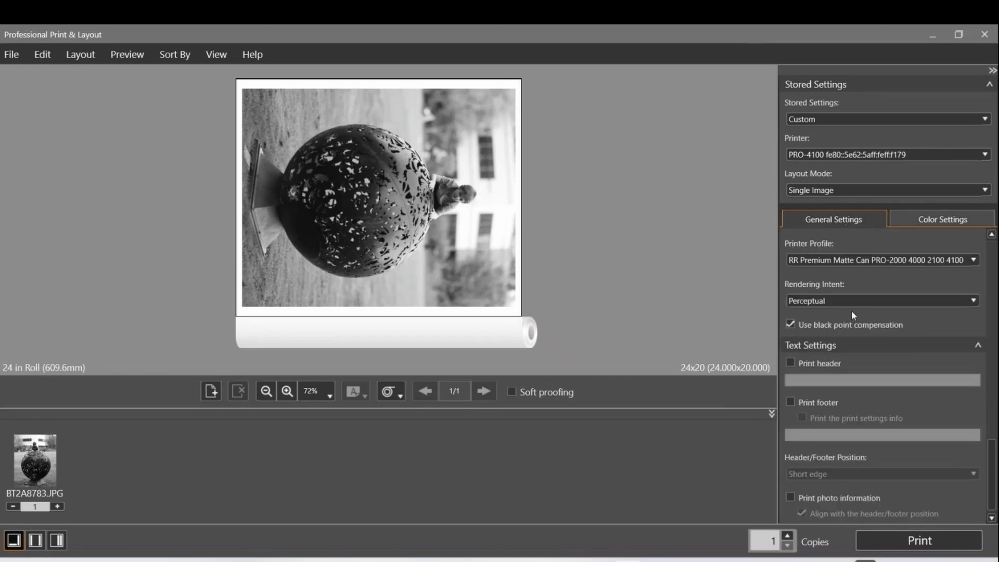
{"action": "left_click", "coordinate": [920, 541]}
{"action": "scroll", "coordinate": [850, 335], "scroll_direction": "up", "scroll_amount": 5}
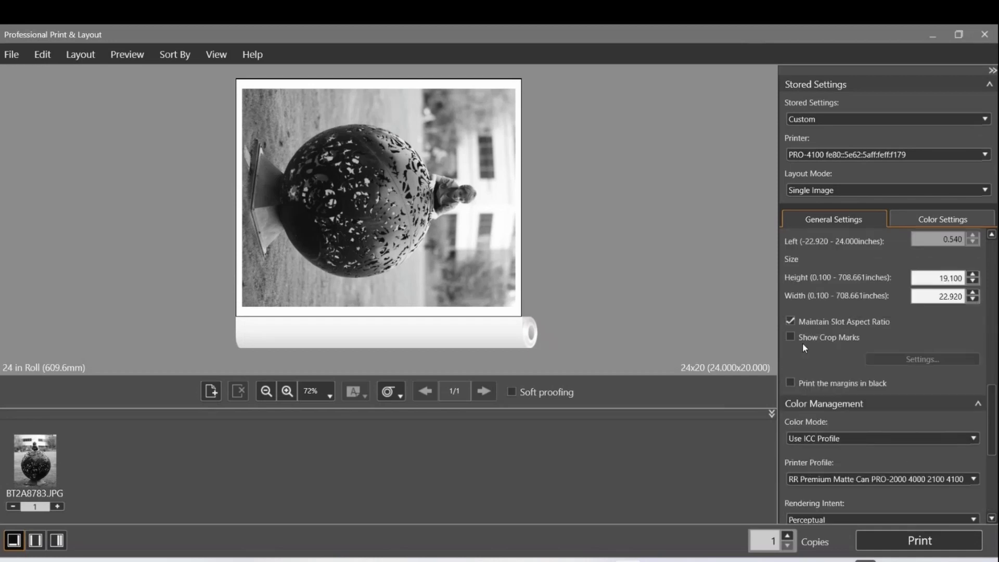
{"action": "scroll", "coordinate": [803, 344], "scroll_direction": "up", "scroll_amount": 3}
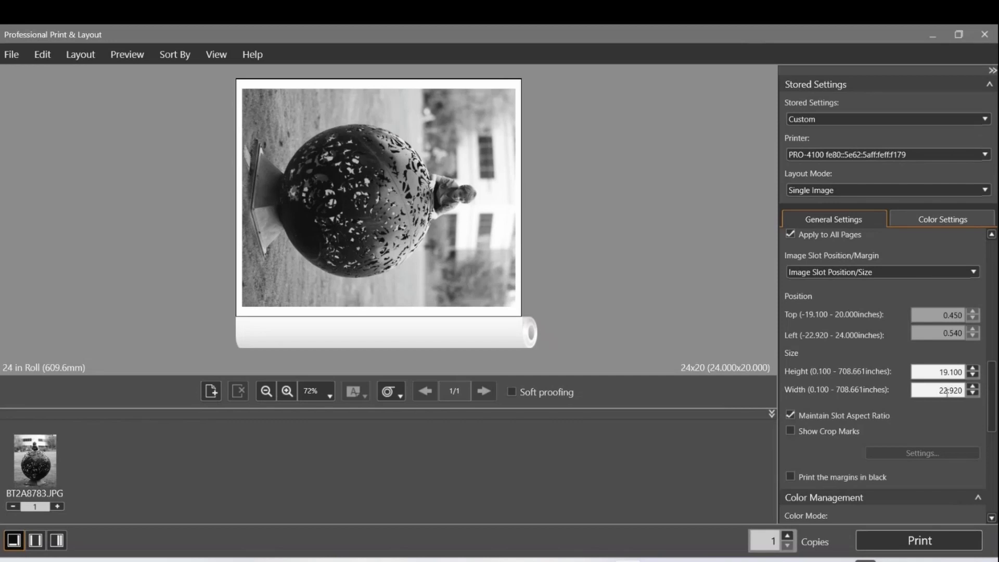
{"action": "scroll", "coordinate": [872, 348], "scroll_direction": "up", "scroll_amount": 4}
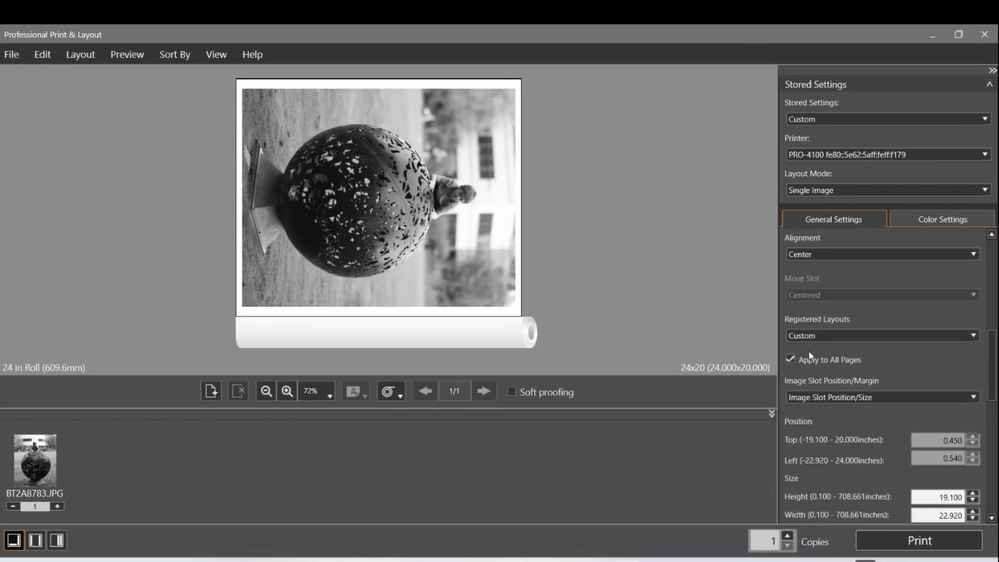
{"action": "scroll", "coordinate": [866, 353], "scroll_direction": "up", "scroll_amount": 5}
{"action": "scroll", "coordinate": [864, 390], "scroll_direction": "up", "scroll_amount": 4}
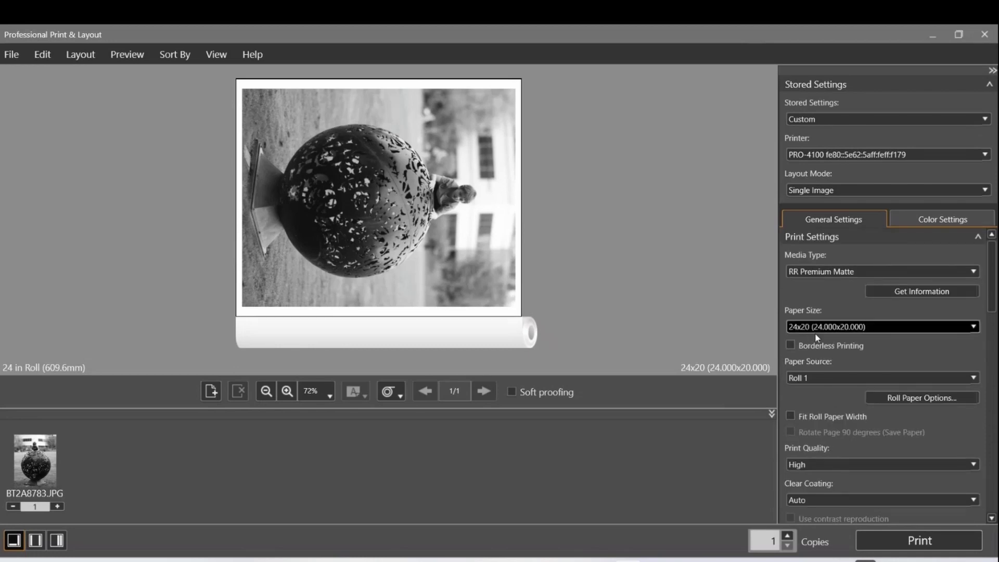
{"action": "left_click", "coordinate": [331, 201]}
{"action": "mouse_move", "coordinate": [431, 259]}
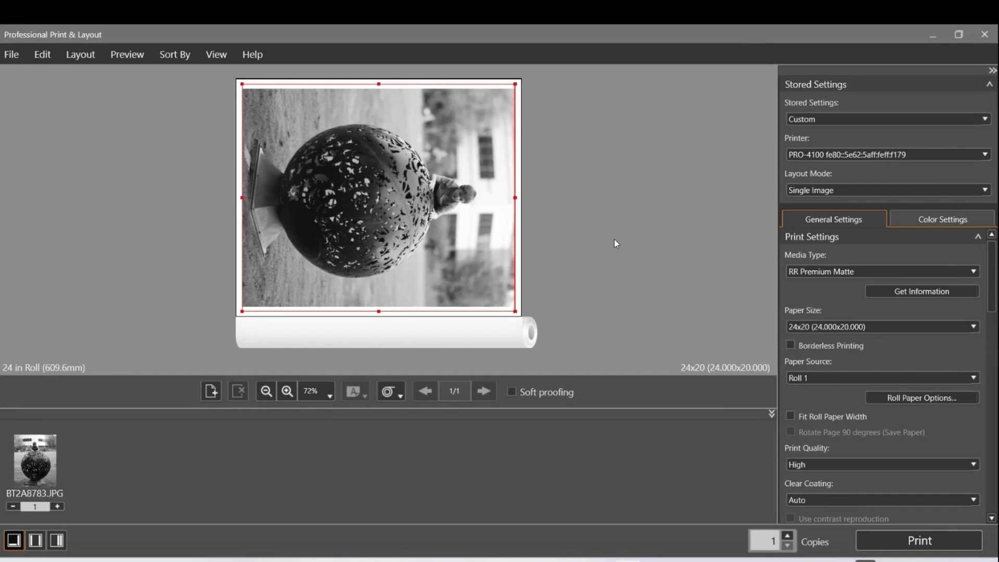
Print the 24x20 photo to the PRO-4100 and confirm the summarised settings
{"action": "left_click", "coordinate": [878, 538]}
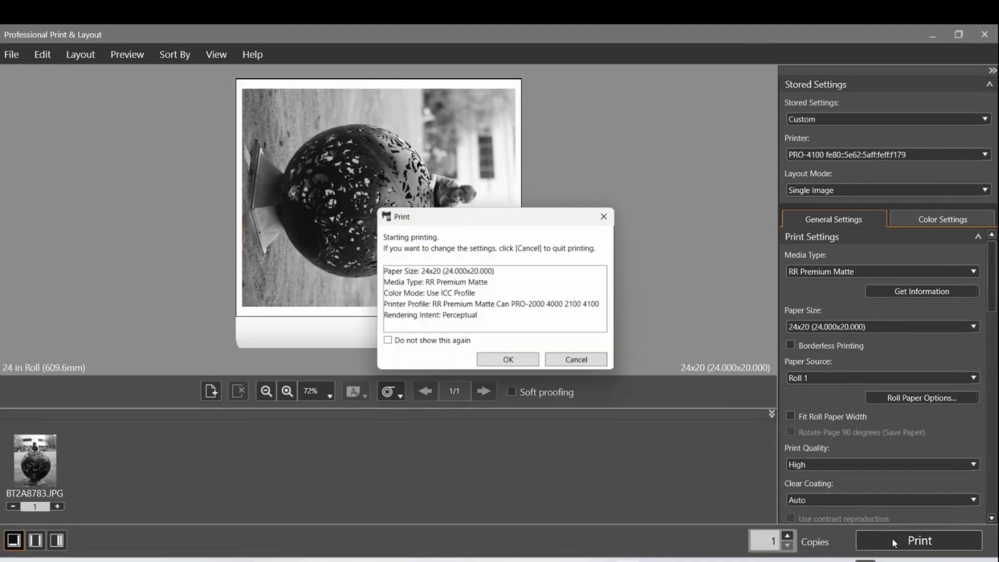
{"action": "left_click", "coordinate": [510, 363]}
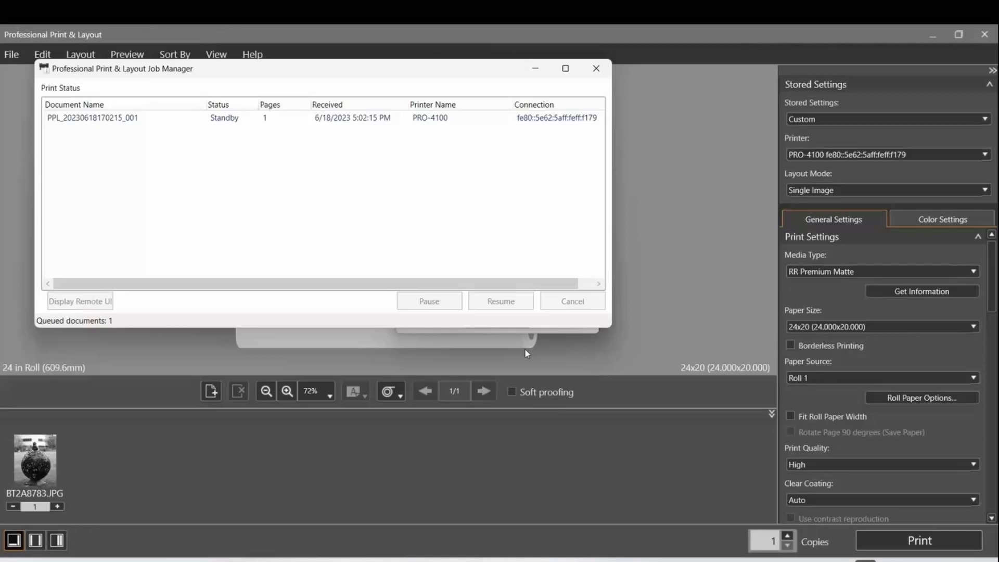